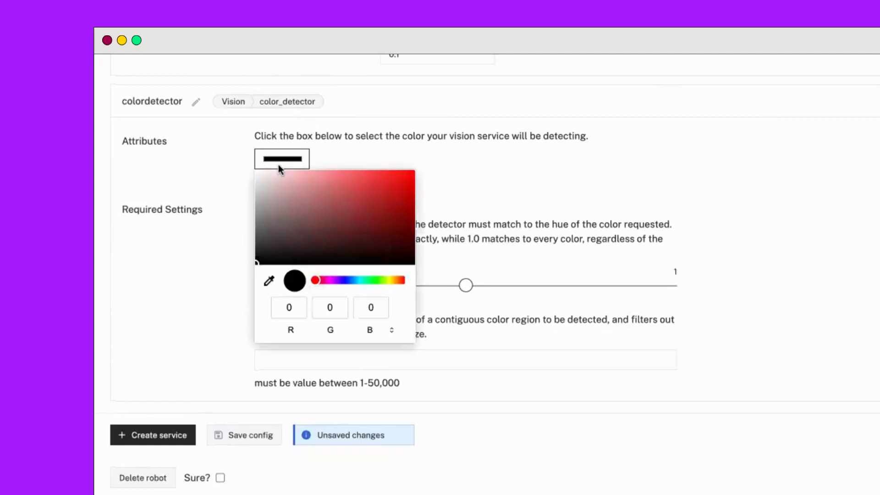
# Set the colordetector's detection color to pure red (R 255) and lower its hue tolerance to about 0.05.
pyautogui.write('255')
pyautogui.click(202, 316)
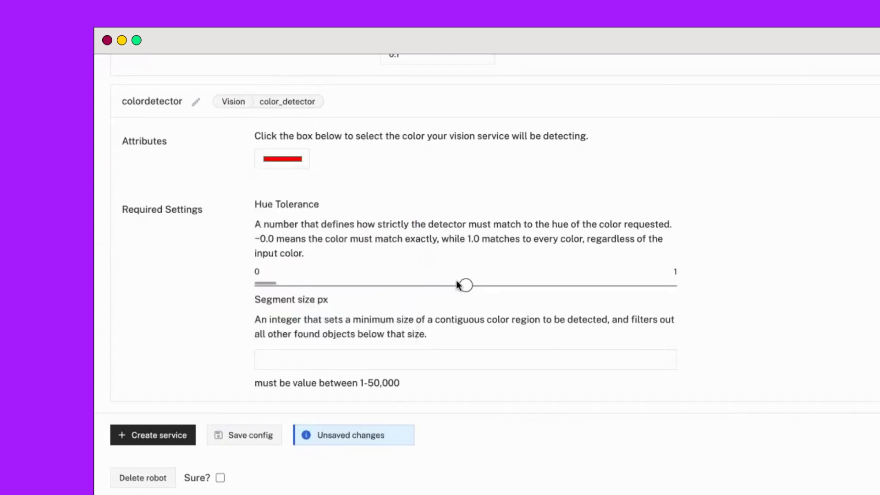
pyautogui.moveTo(466, 285); pyautogui.dragTo(283, 286)
# Set the colordetector's segment size to 1000 px and save the robot configuration.
pyautogui.click(298, 359)
pyautogui.write('1000')
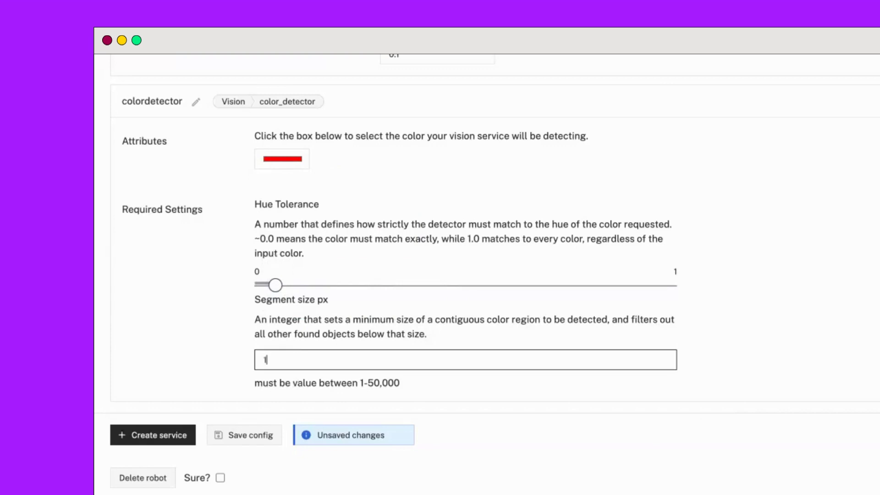
pyautogui.click(205, 320)
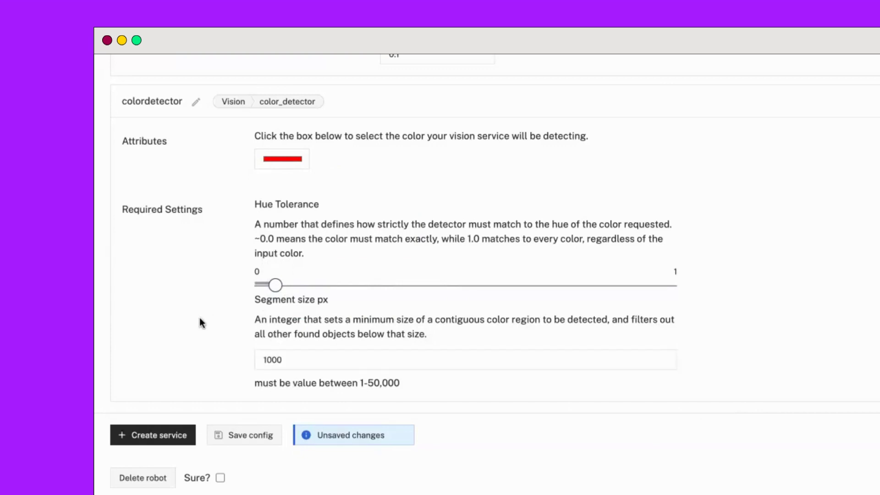
pyautogui.scroll(-2, 202, 320)
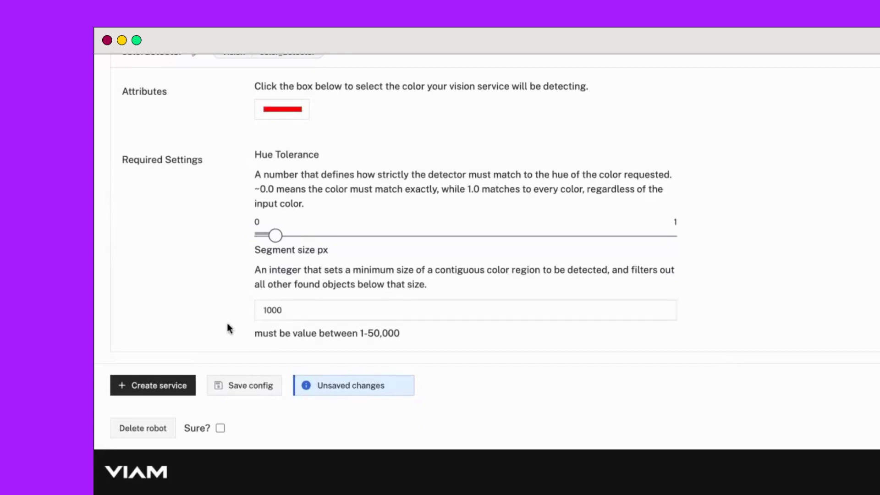
pyautogui.click(255, 390)
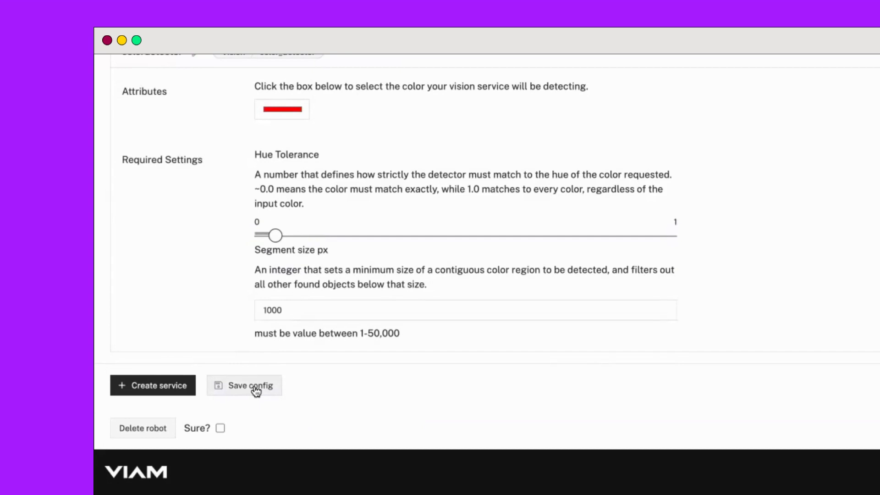
# Add a built-in camera/transform component named transform to the robot's components.
pyautogui.scroll(6, 178, 256)
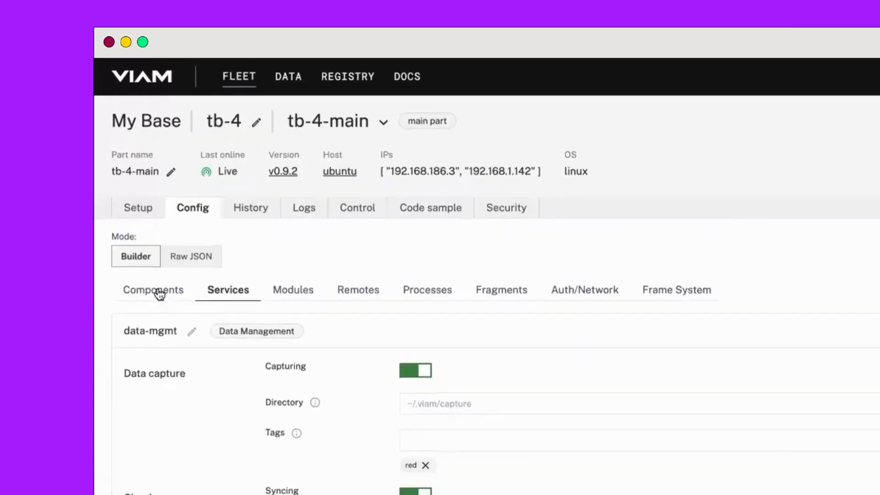
pyautogui.click(159, 294)
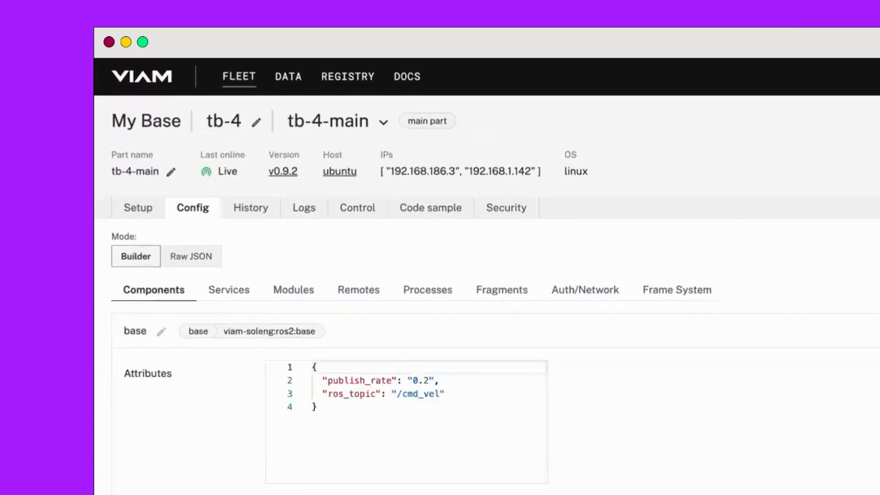
pyautogui.scroll(-1, 487, 274)
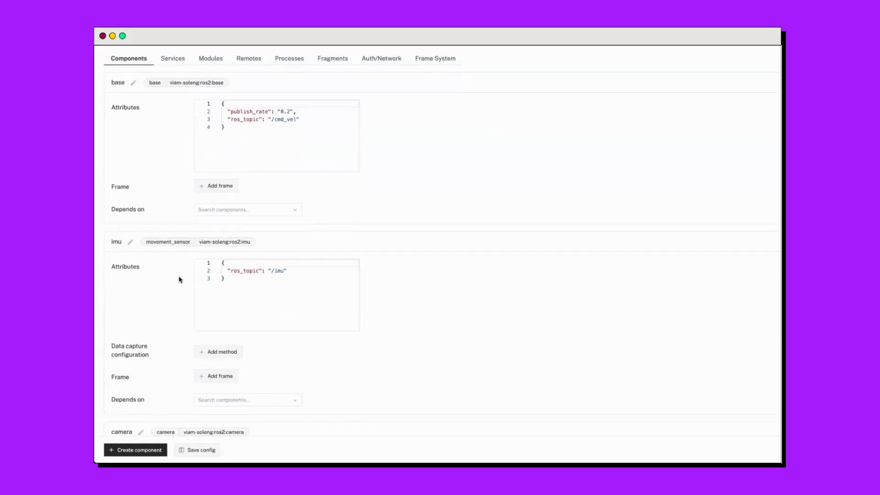
pyautogui.scroll(-10, 181, 279)
pyautogui.click(140, 449)
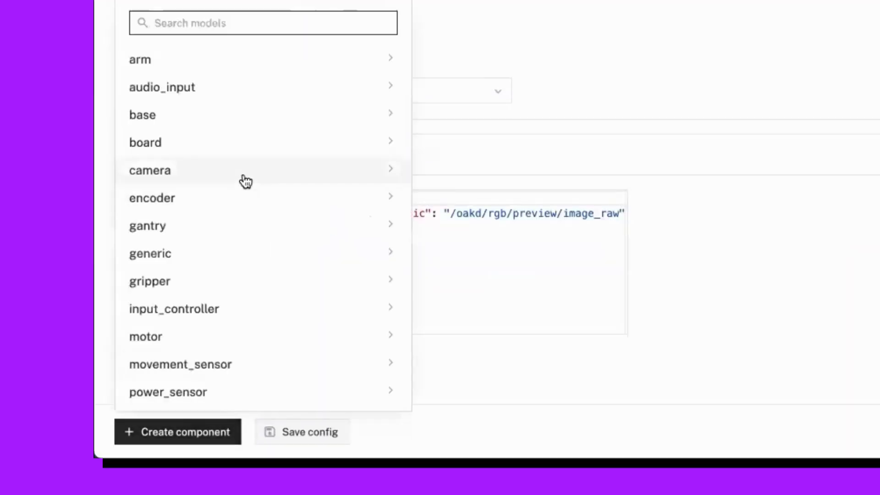
pyautogui.write('tran')
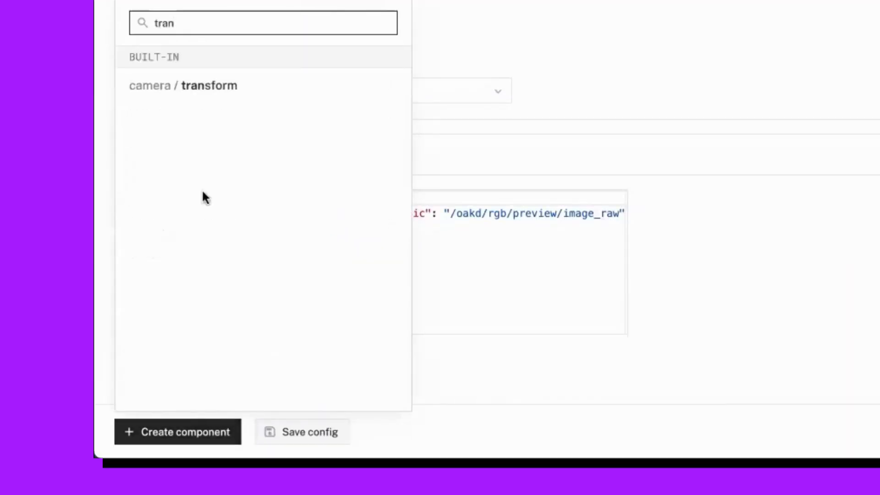
pyautogui.click(194, 87)
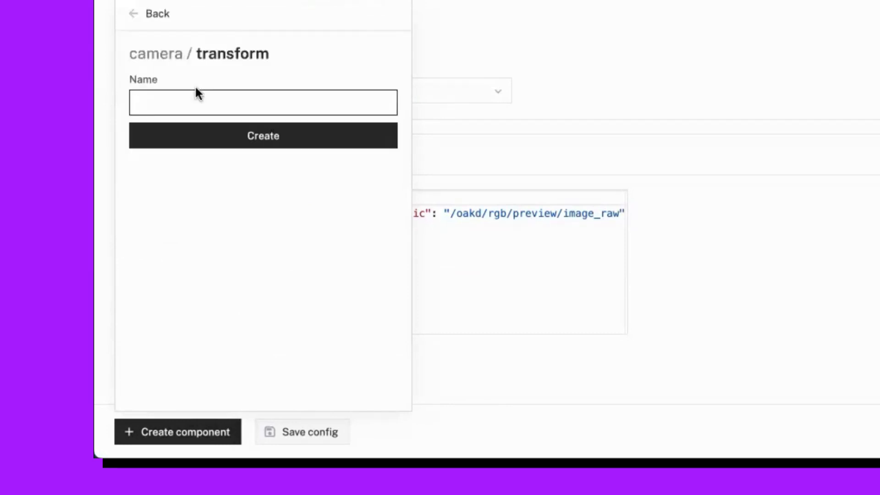
pyautogui.write('transform')
pyautogui.click(272, 145)
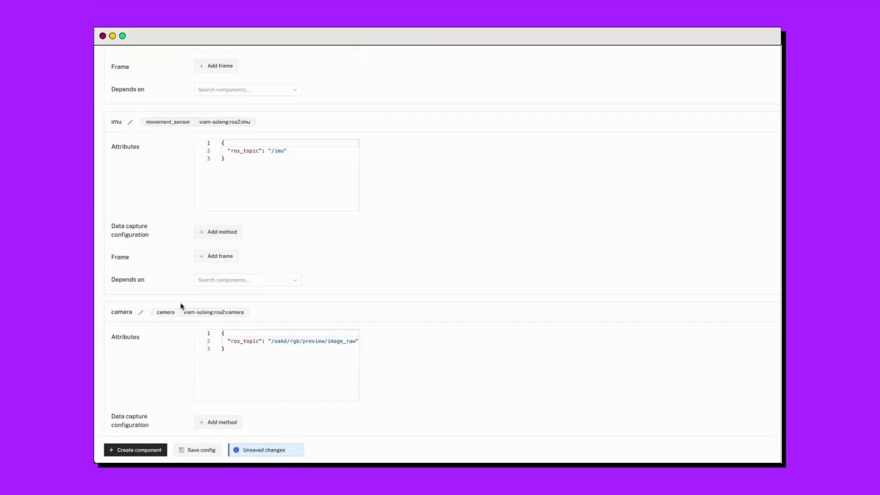
# Set the transform source to camera and replace the empty pipeline entry with a detections transform using confidence_threshold 0.8 and detector_name colordetector.
pyautogui.scroll(-2, 138, 399)
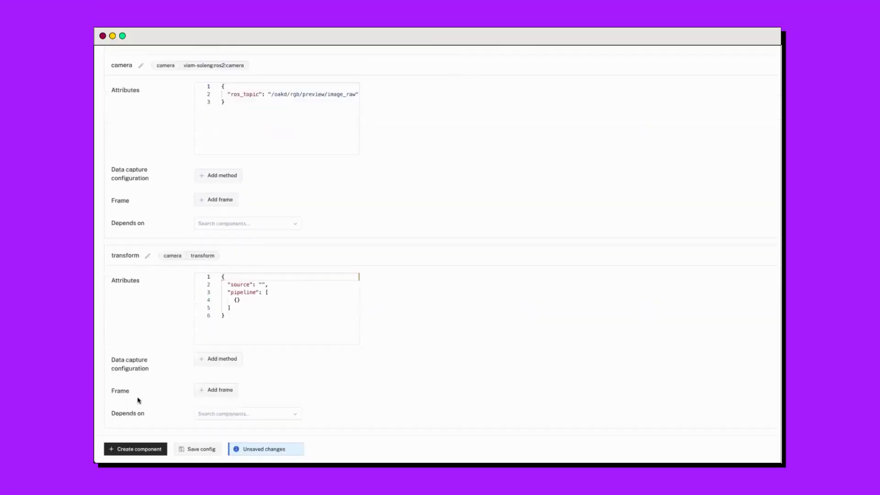
pyautogui.scroll(-3, 138, 399)
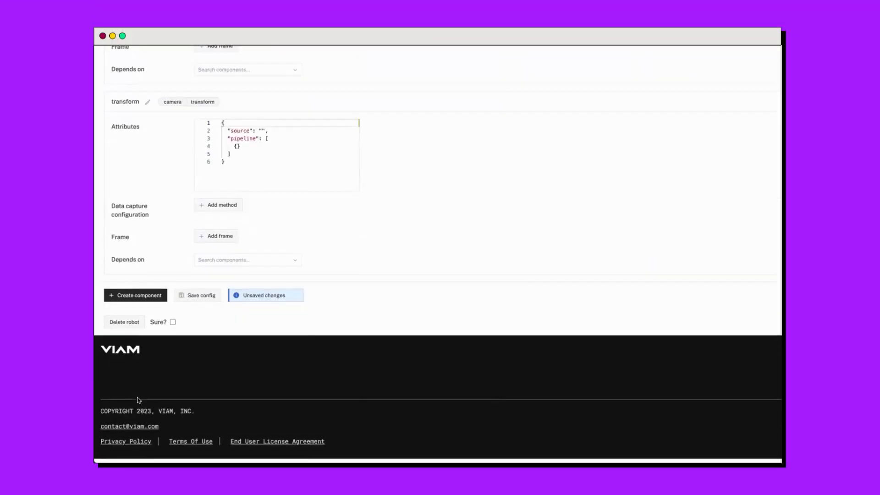
pyautogui.scroll(1, 137, 389)
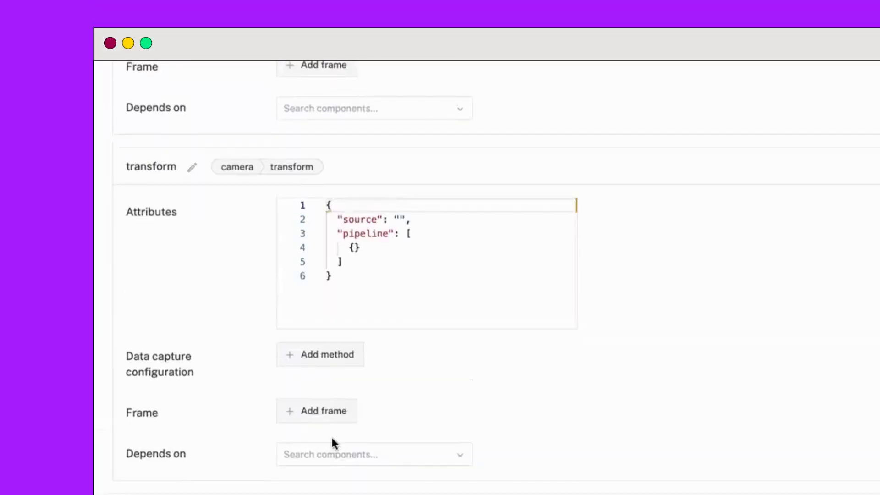
pyautogui.click(400, 219)
pyautogui.write('ca')
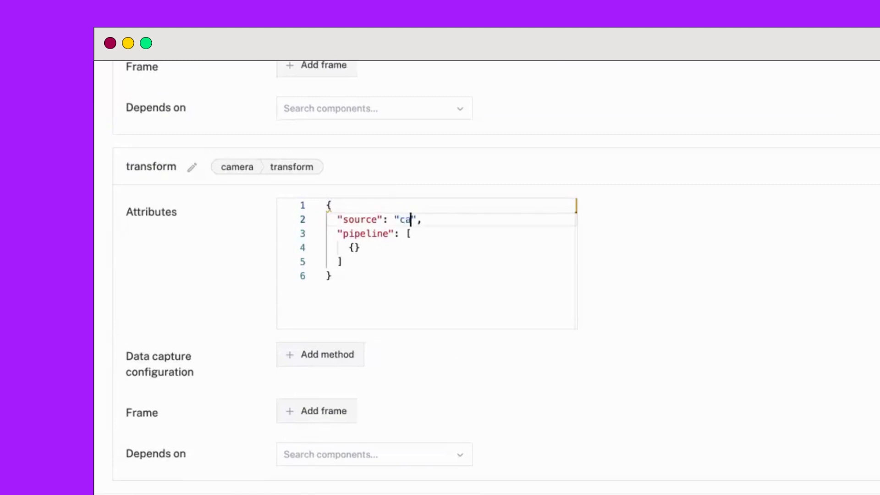
pyautogui.write('mera')
pyautogui.moveTo(362, 248); pyautogui.dragTo(251, 248)
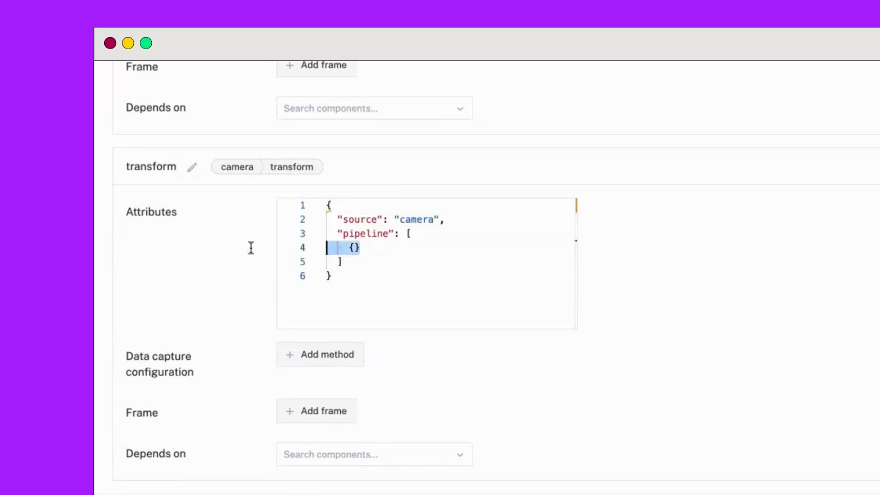
pyautogui.write('{       "type": "detections",       "attributes": {         "confidence_threshold": 0.8,         "detector_name": "colordetector"       }     }')
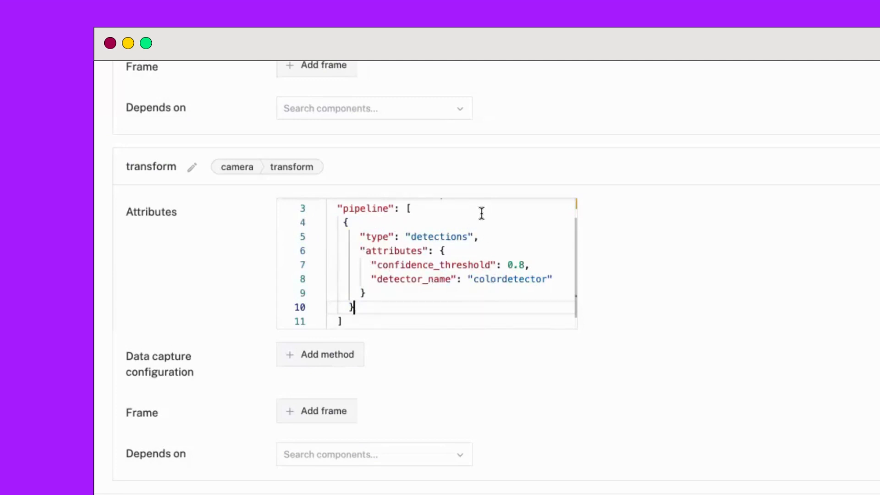
# Check the detector name and confidence threshold in the transform pipeline and save the configuration.
pyautogui.doubleClick(516, 278)
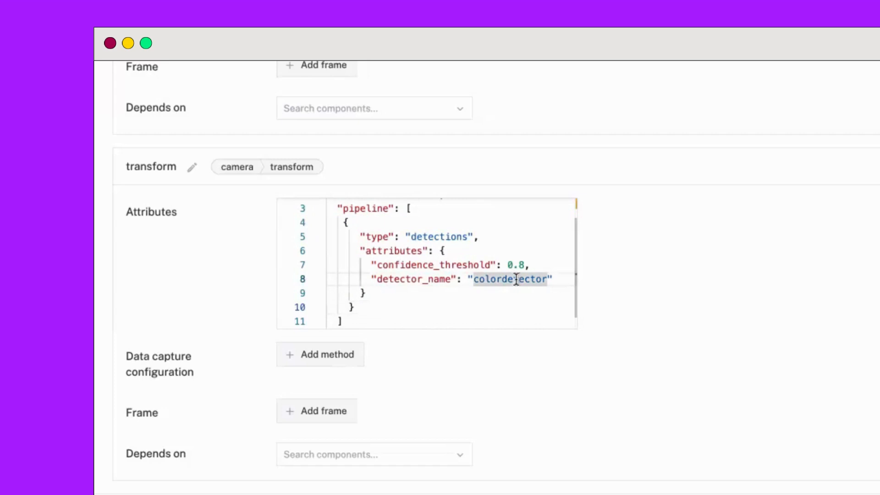
pyautogui.moveTo(531, 265); pyautogui.dragTo(507, 264)
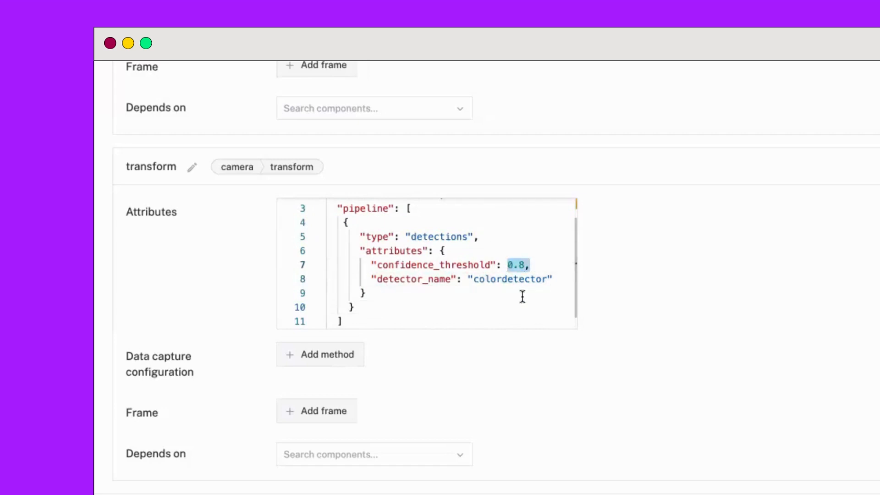
pyautogui.click(492, 352)
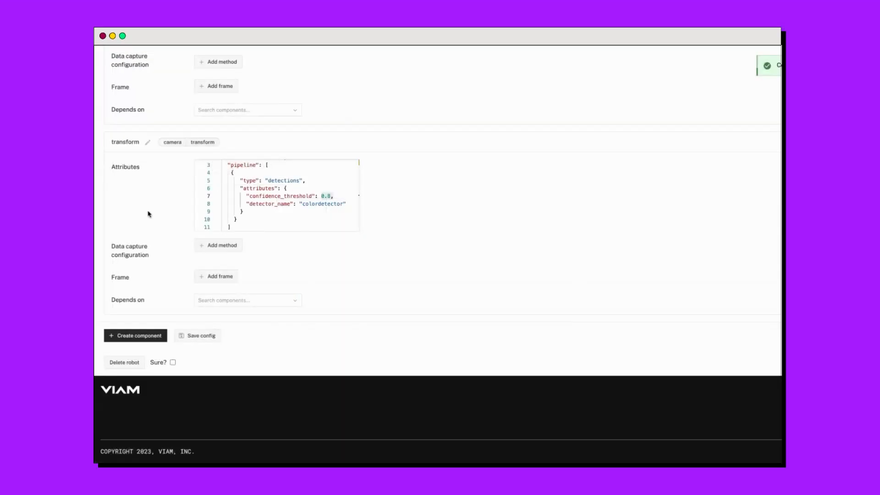
# Go to the robot's control page and show the base's camera and transform live feeds.
pyautogui.scroll(5, 148, 213)
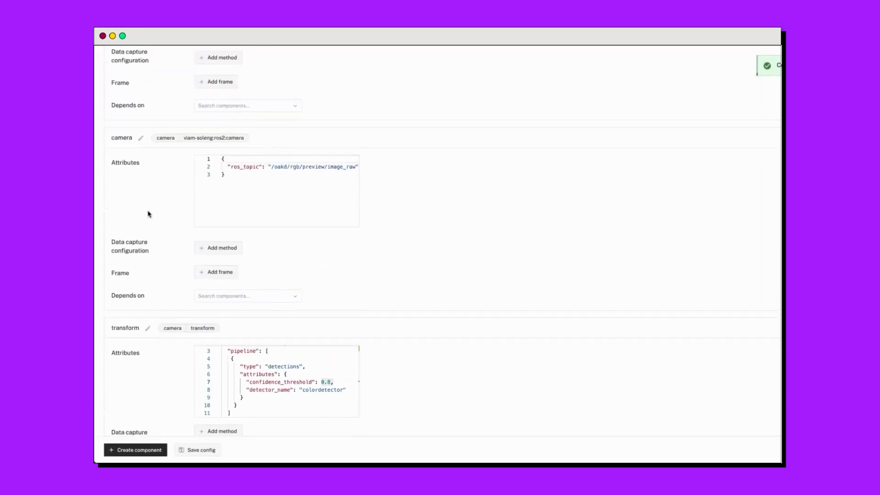
pyautogui.scroll(10, 148, 213)
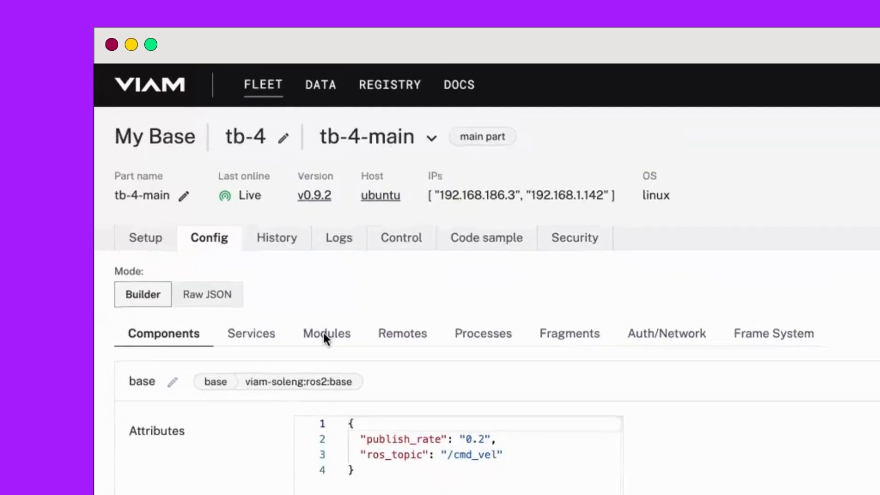
pyautogui.click(402, 237)
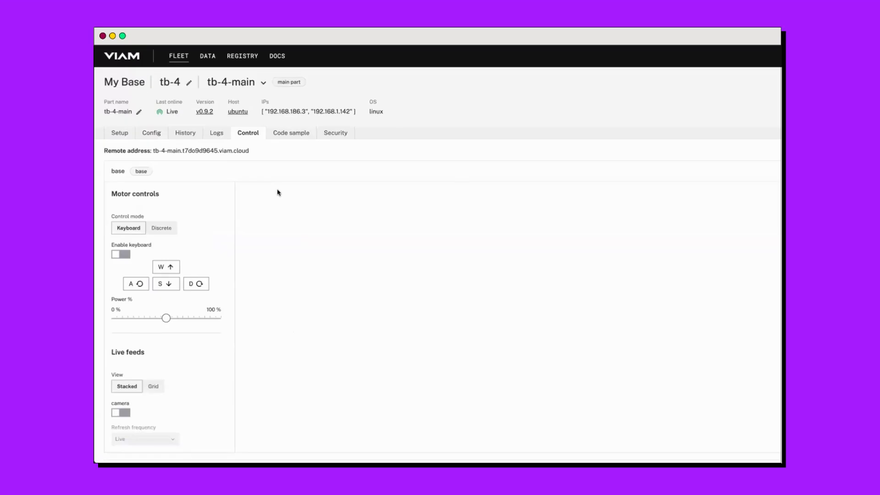
pyautogui.scroll(-3, 193, 287)
pyautogui.click(125, 276)
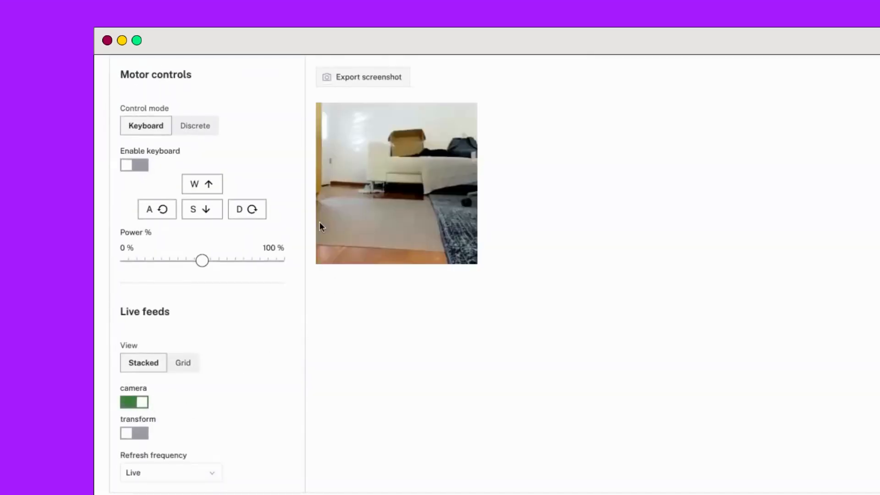
pyautogui.click(145, 438)
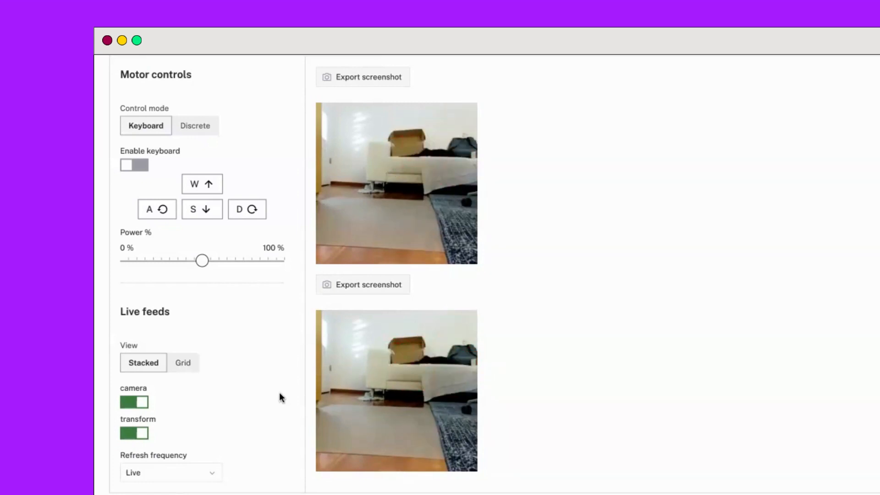
# Turn off the transform and camera live feeds in the base controls.
pyautogui.click(141, 429)
pyautogui.click(139, 399)
pyautogui.scroll(4, 250, 177)
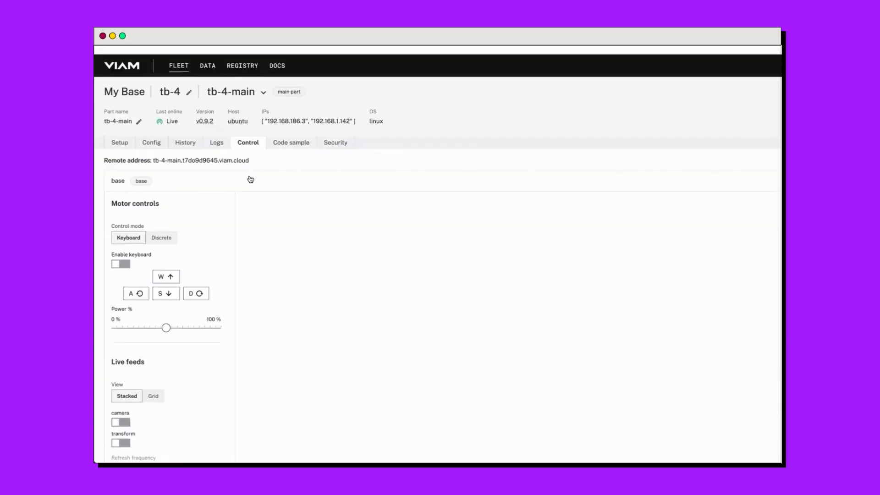
# Return to the robot's configuration and choose the registry model camera/imagefilter for a new component.
pyautogui.click(154, 134)
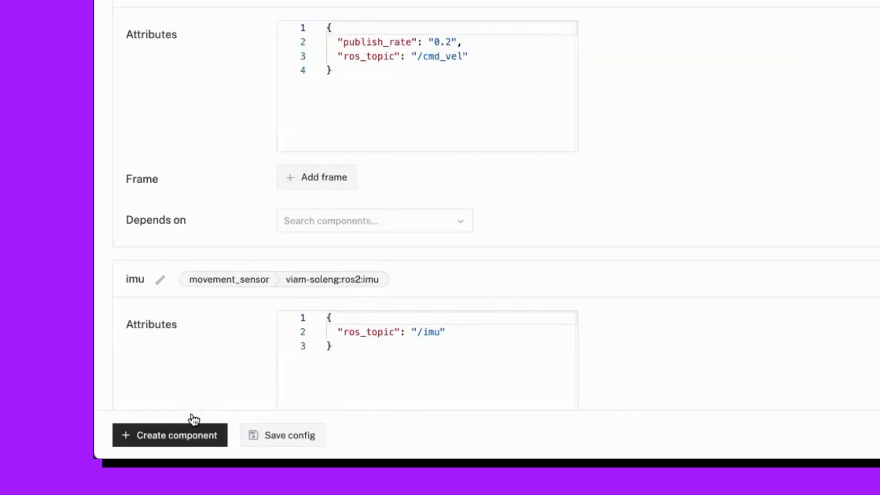
pyautogui.click(146, 448)
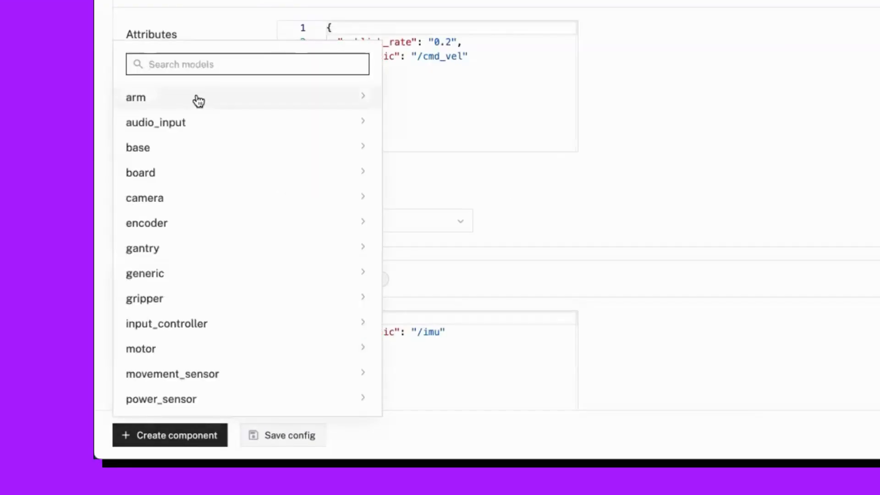
pyautogui.write('imag')
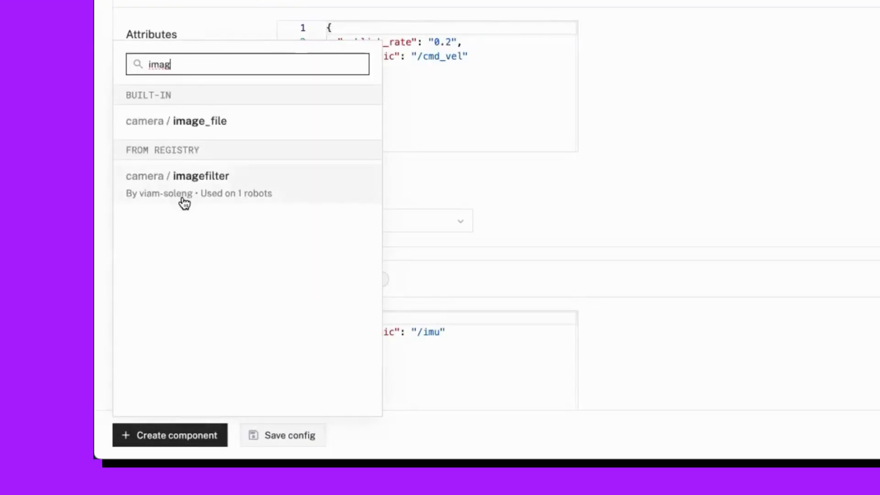
pyautogui.click(210, 185)
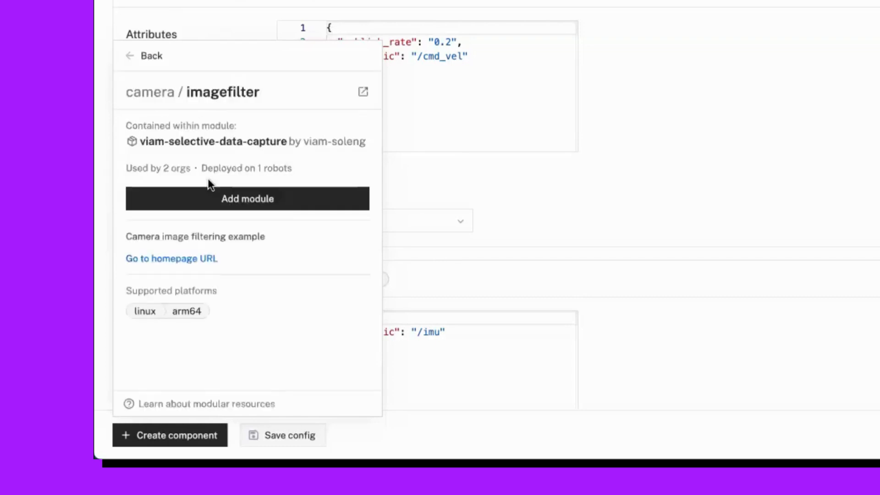
# Open the registry page of the viam-selective-data-capture module and check its previous versions.
pyautogui.click(365, 92)
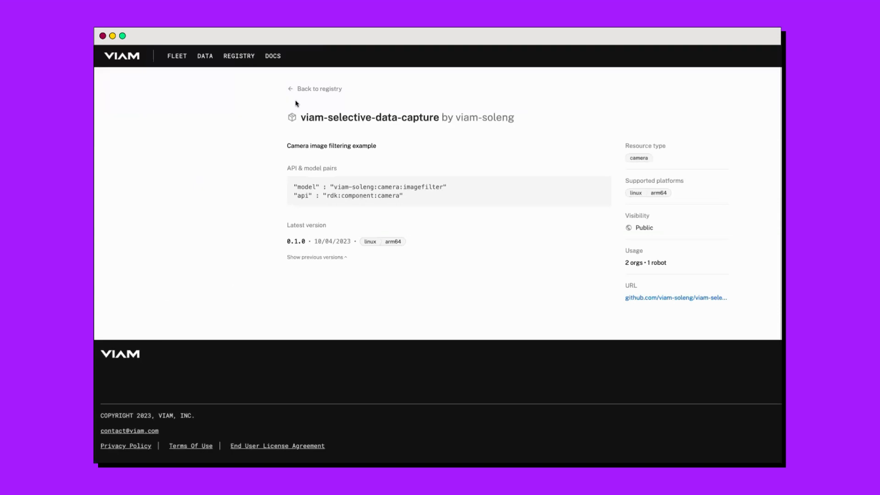
pyautogui.click(327, 258)
pyautogui.click(328, 257)
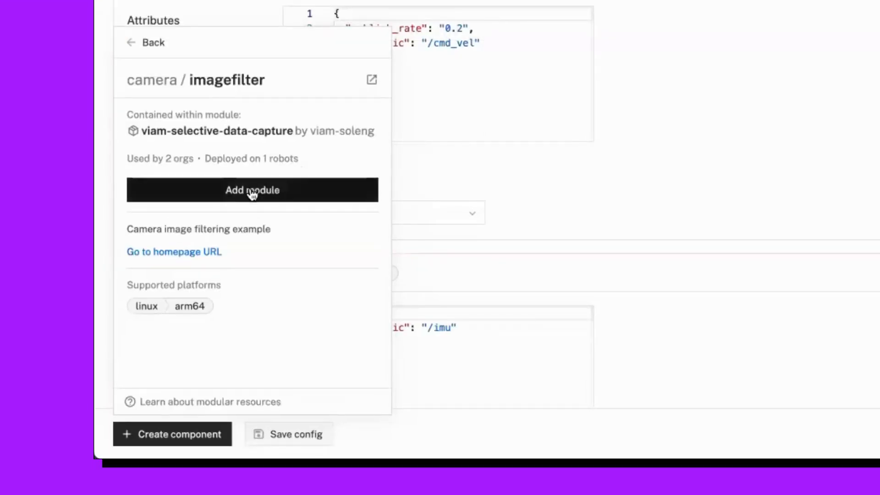
# Add the imagefilter module to the robot and create its camera component with the name imagefilter.
pyautogui.click(251, 195)
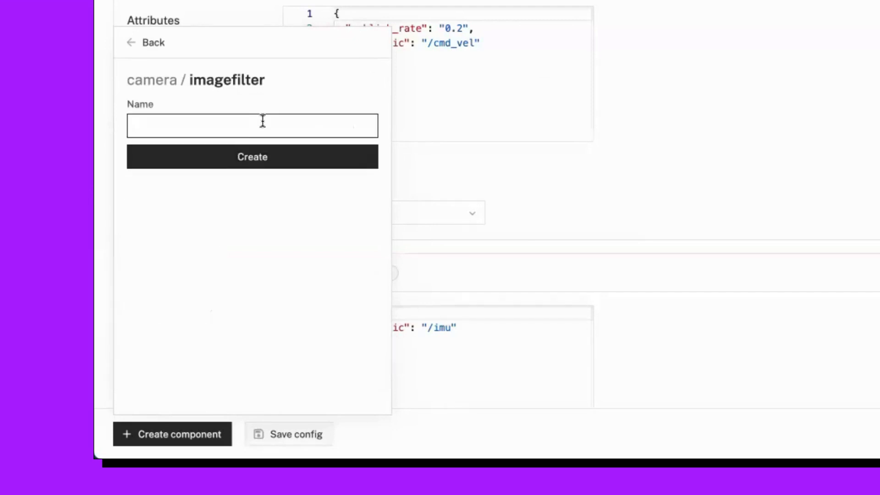
pyautogui.write('imagefilter')
pyautogui.click(265, 163)
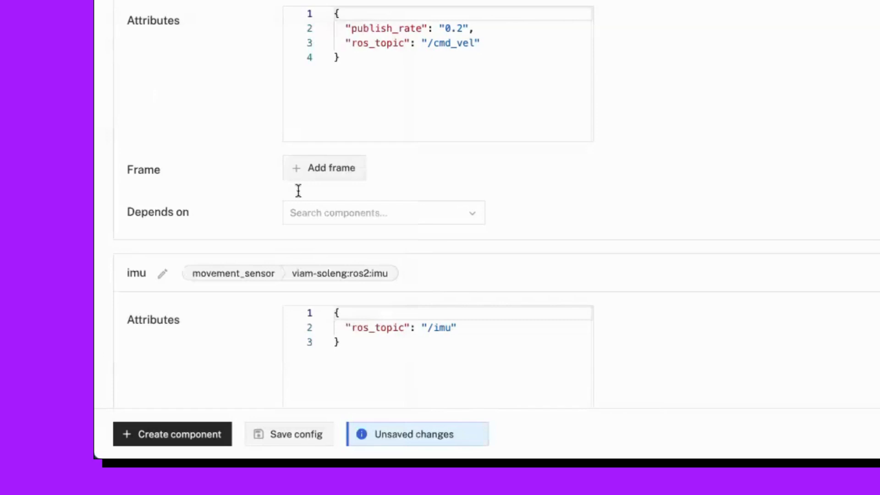
pyautogui.scroll(-5, 161, 402)
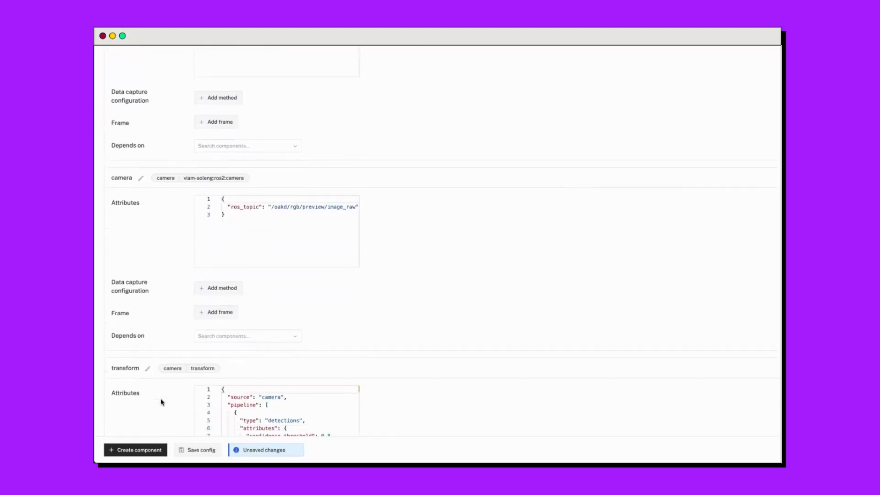
# Set the imagefilter component's attributes to vision_service "colordetector" and actual_cam "camera", and save the configuration.
pyautogui.scroll(-8, 161, 402)
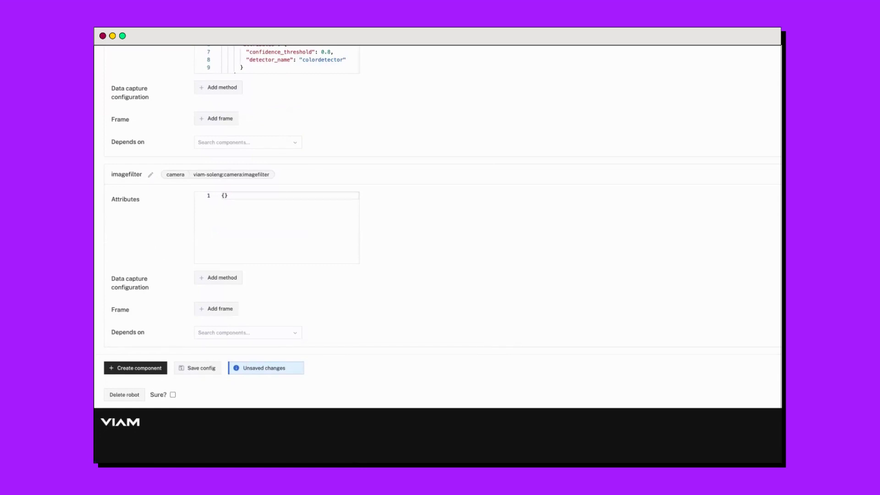
pyautogui.click(238, 195)
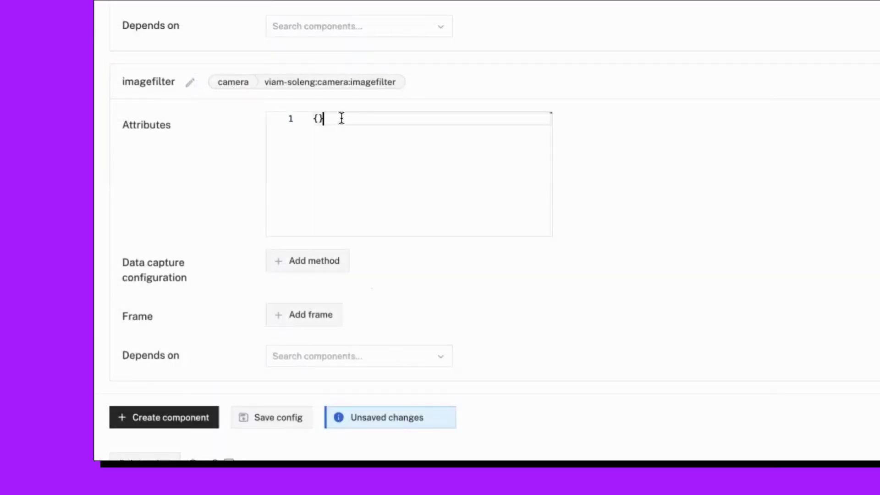
pyautogui.hotkey('ctrl', 'a')
pyautogui.write('{"vision_service": "colordetector",   "actual_cam": "camera"}')
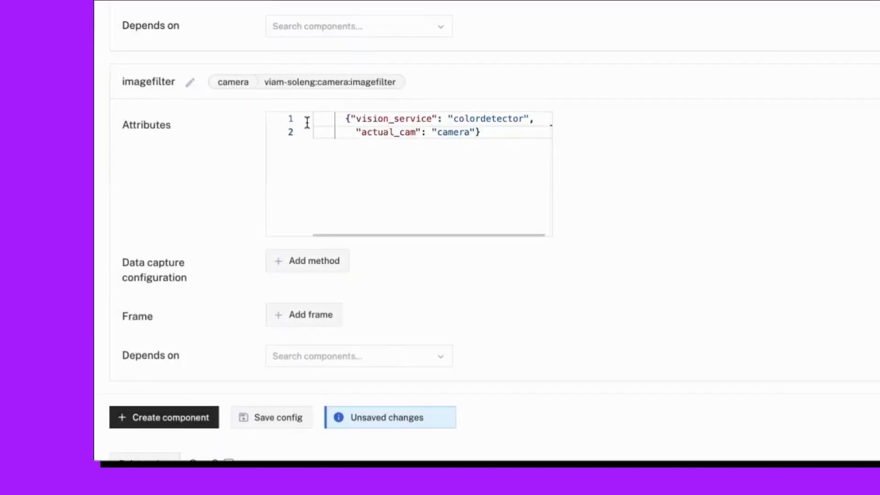
pyautogui.click(281, 419)
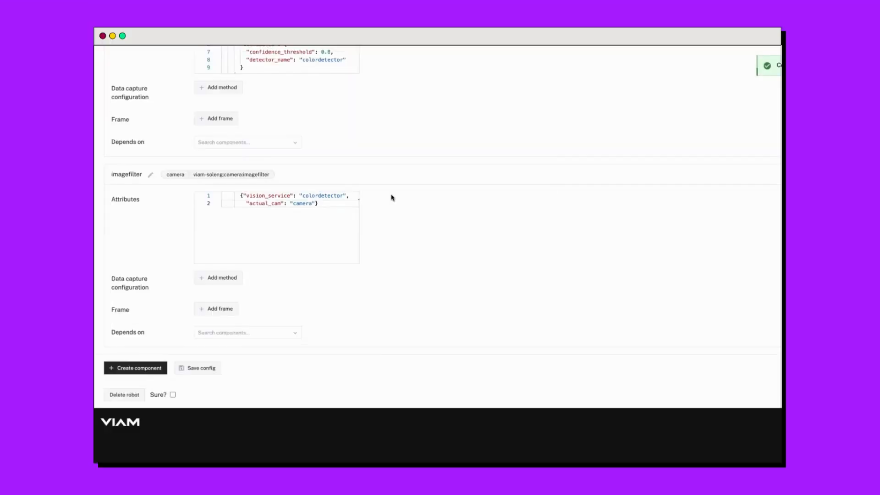
# In the raw JSON configuration, make the imagefilter component depend on "camera" and "colordetector", and save the configuration.
pyautogui.scroll(10, 608, 118)
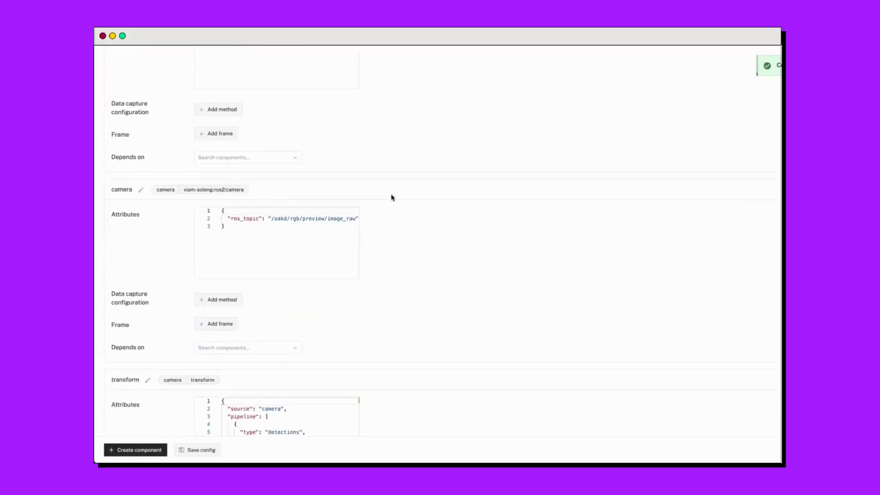
pyautogui.scroll(10, 392, 197)
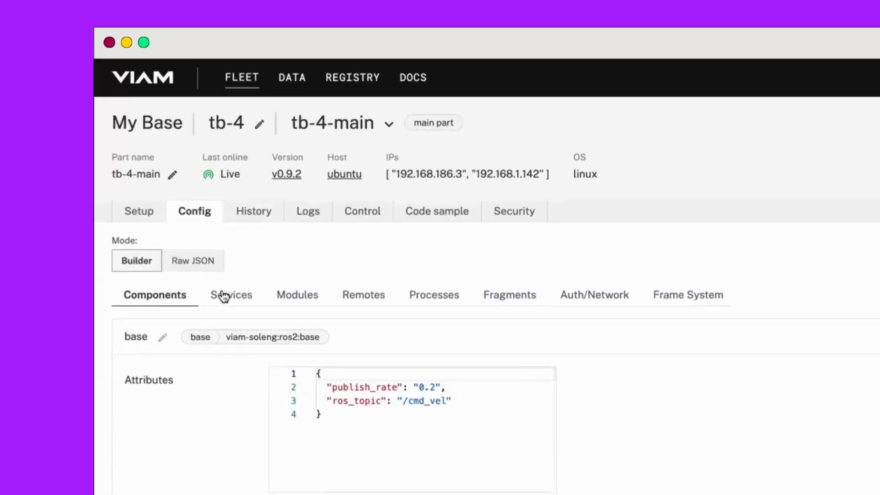
pyautogui.click(193, 260)
pyautogui.scroll(-15, 279, 413)
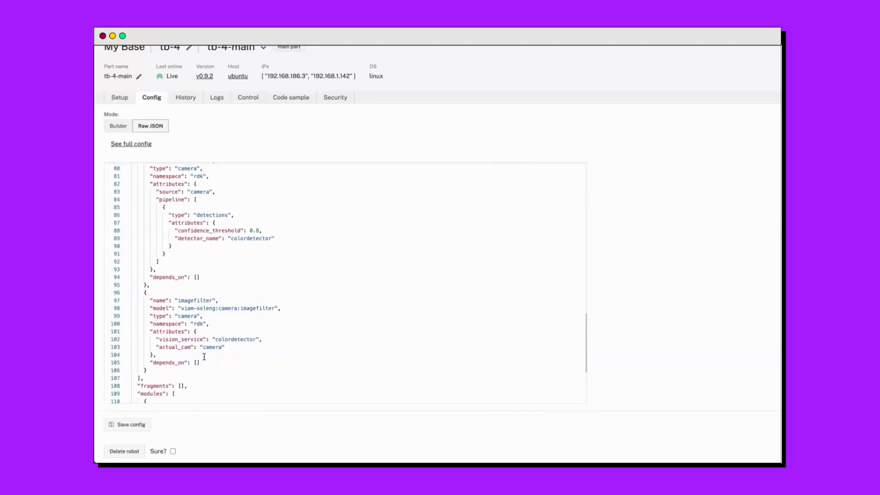
pyautogui.click(197, 363)
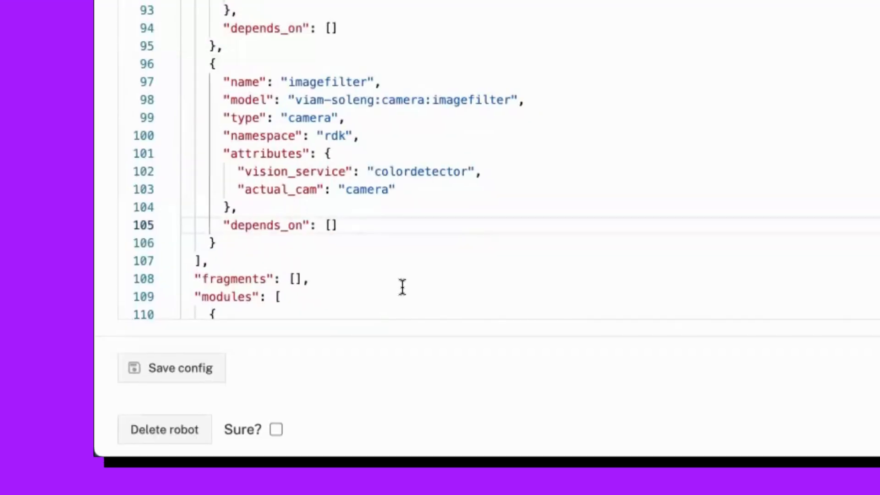
pyautogui.write('"camera')
pyautogui.press('Right')
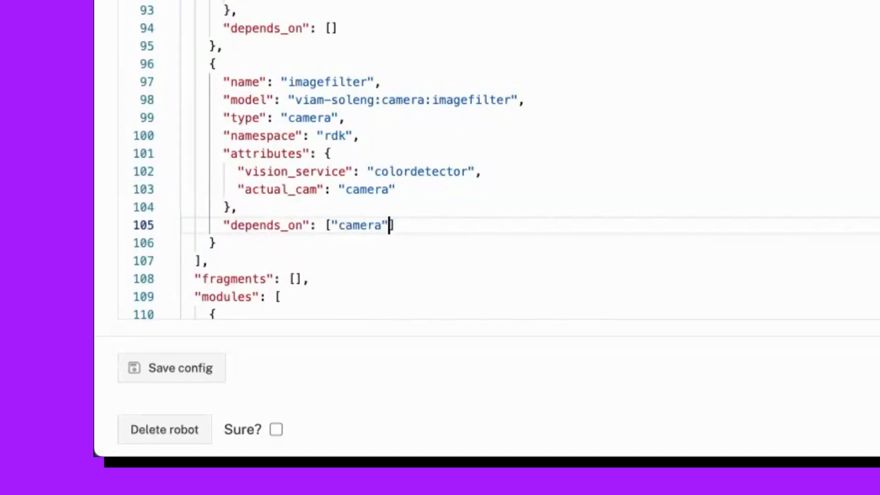
pyautogui.write(', "col')
pyautogui.write('ordetect')
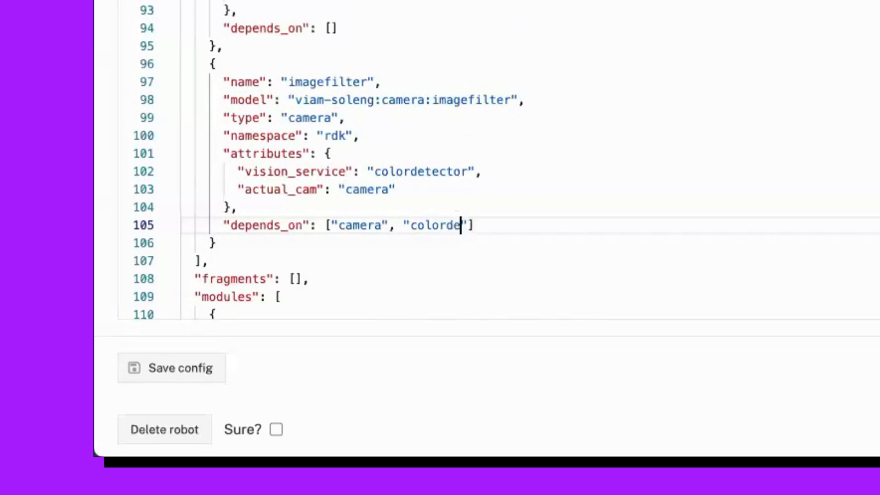
pyautogui.write('or')
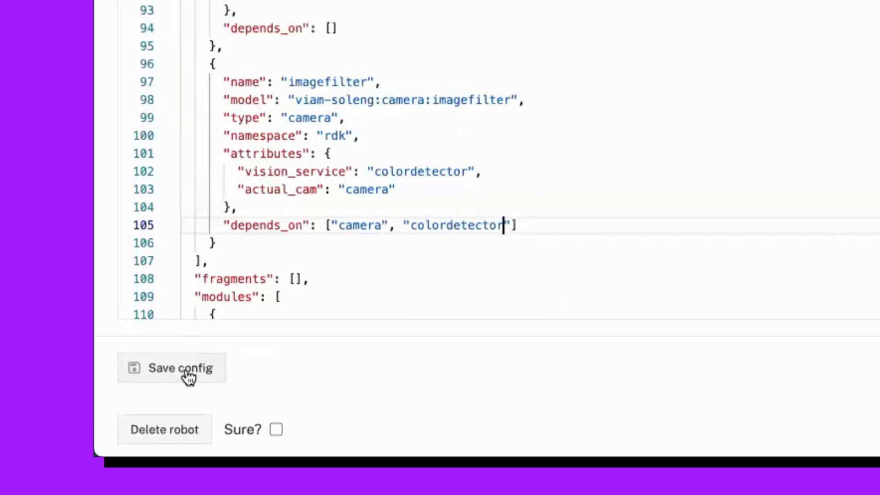
# Return to the builder view of the configuration and look over the robot's components.
pyautogui.scroll(5, 460, 276)
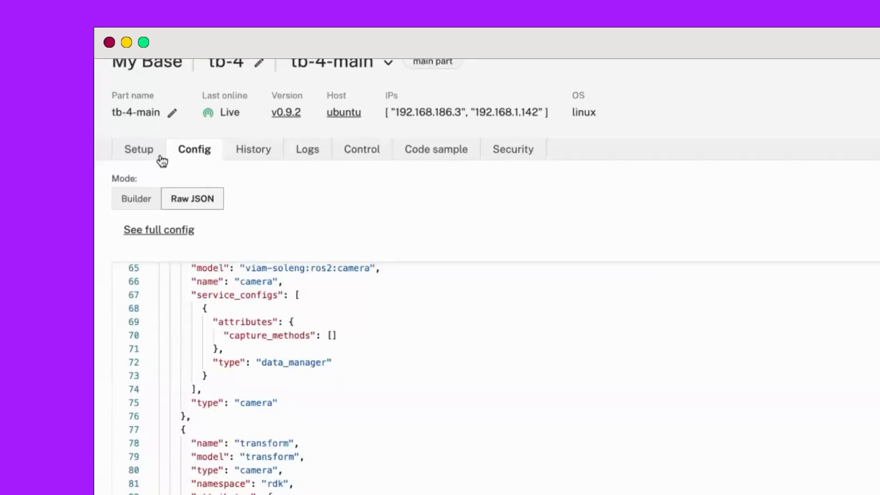
pyautogui.click(155, 199)
pyautogui.scroll(-15, 136, 347)
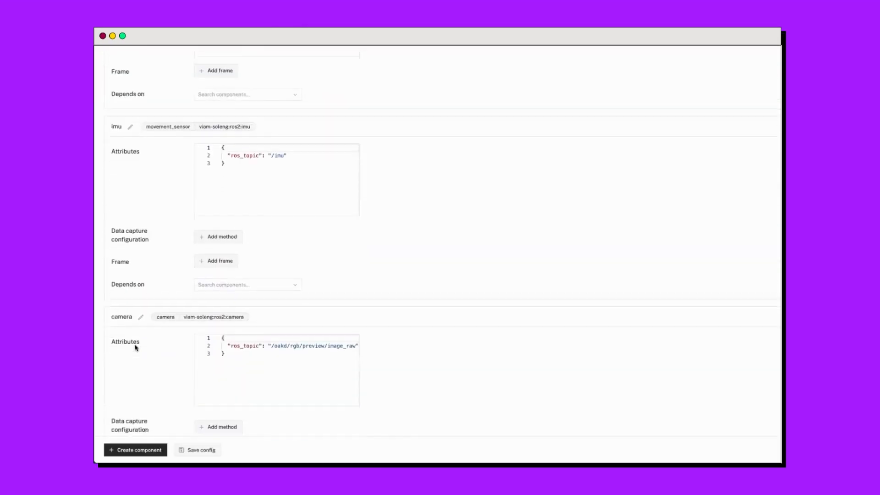
pyautogui.scroll(3, 135, 347)
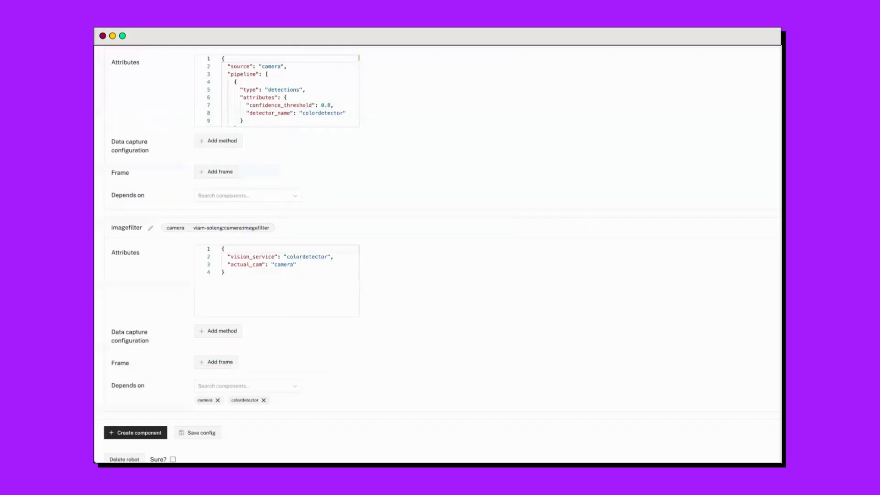
pyautogui.scroll(20, 186, 243)
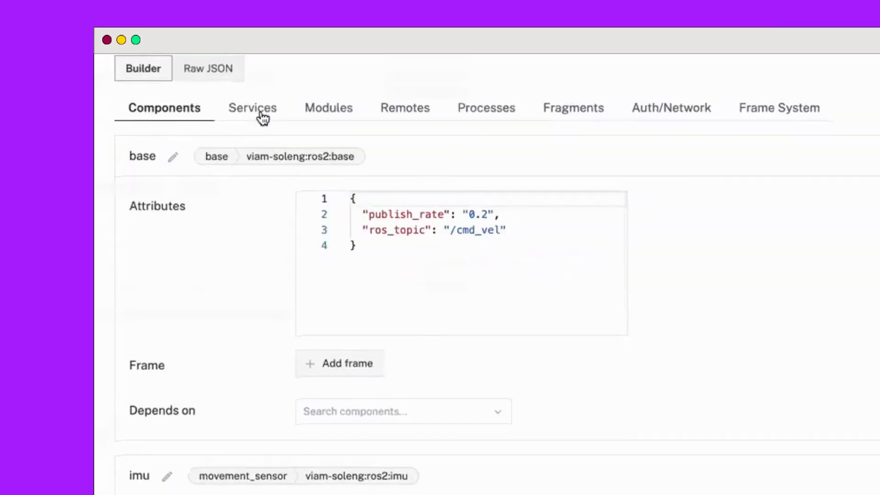
# Review the data-mgmt service's capture and cloud sync settings, including the recently used tags.
pyautogui.click(173, 185)
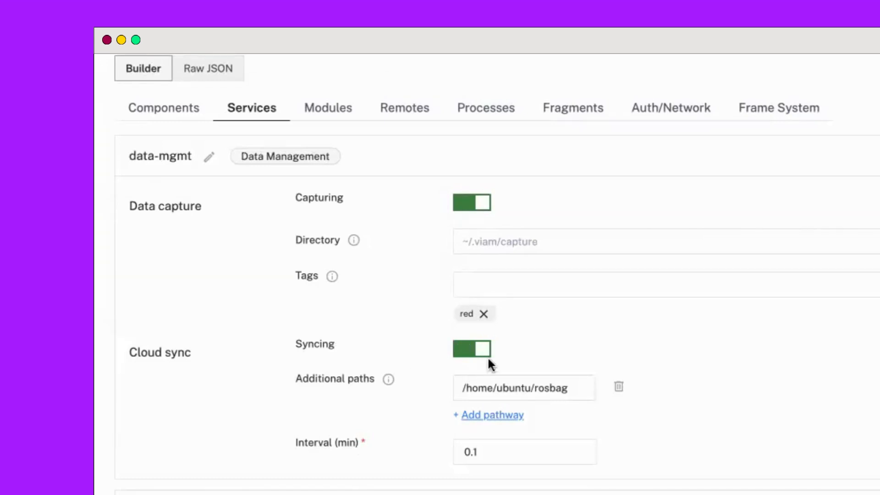
pyautogui.click(541, 279)
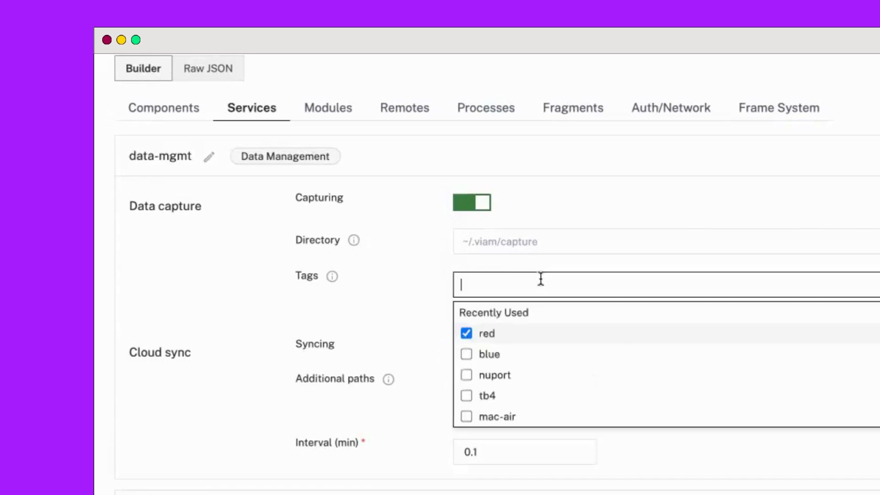
pyautogui.click(415, 331)
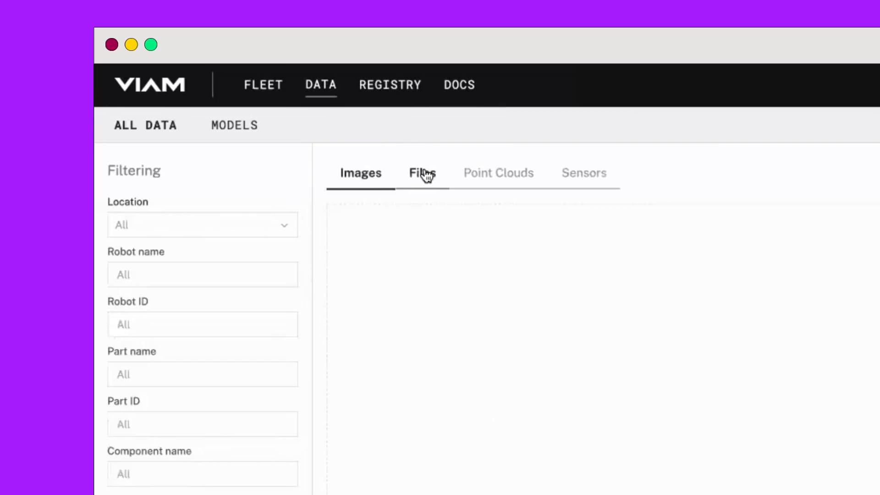
# Check the captured files, point clouds, sensor data and images in the cloud data overview.
pyautogui.click(259, 100)
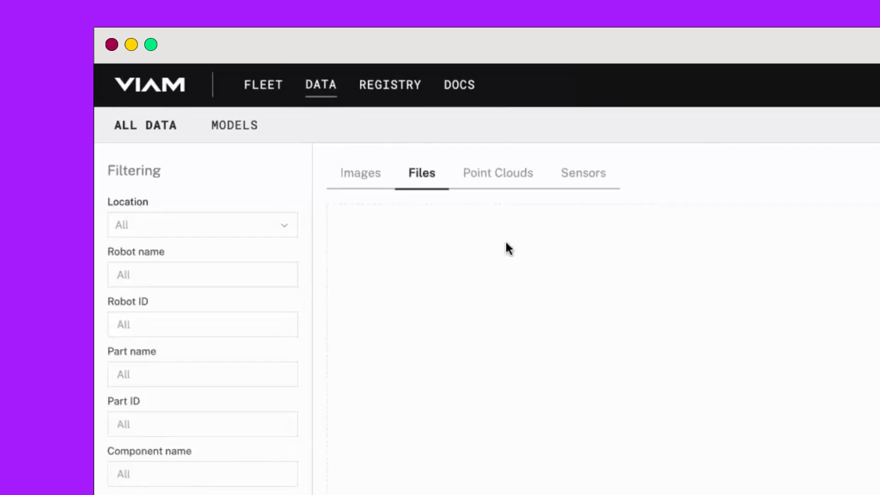
pyautogui.click(491, 180)
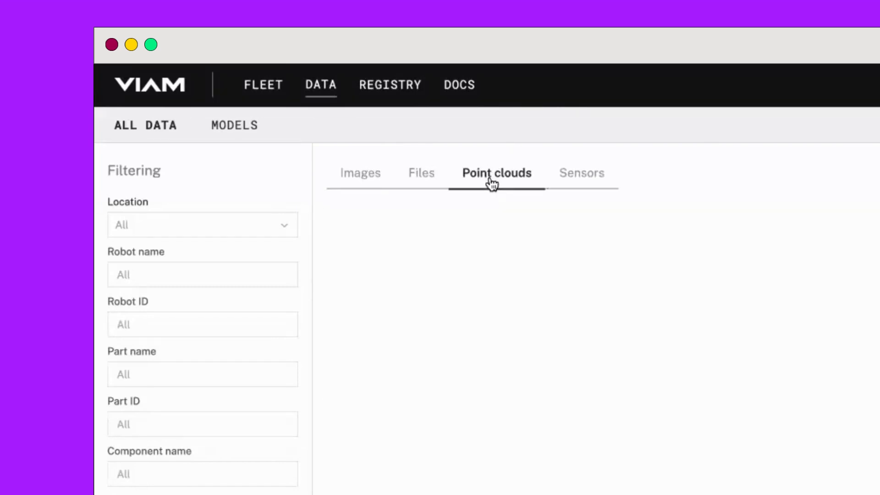
pyautogui.click(592, 177)
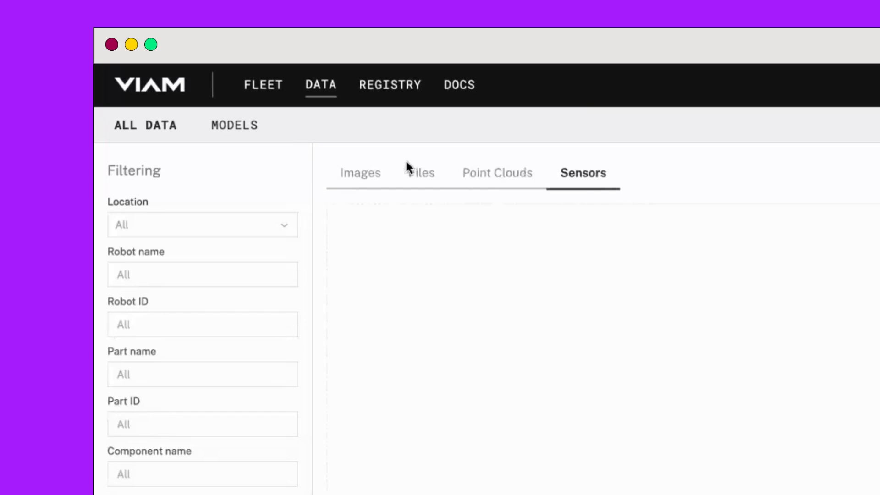
pyautogui.click(360, 174)
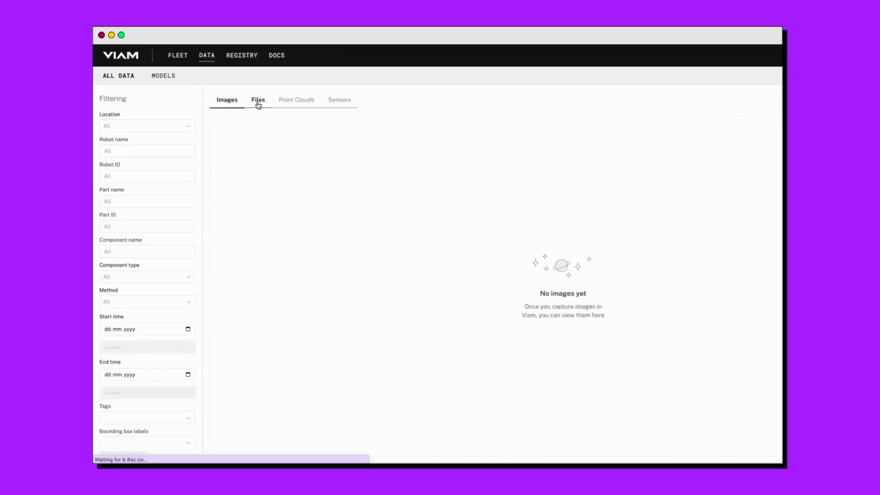
pyautogui.click(258, 101)
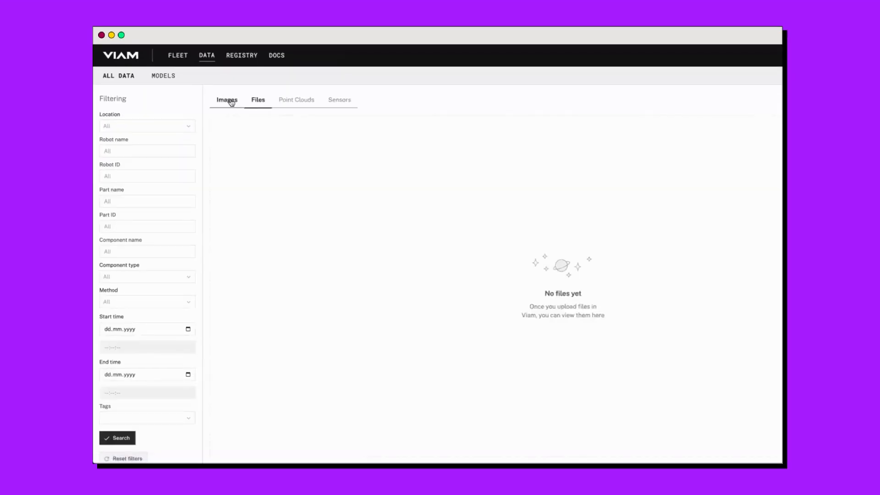
pyautogui.click(230, 102)
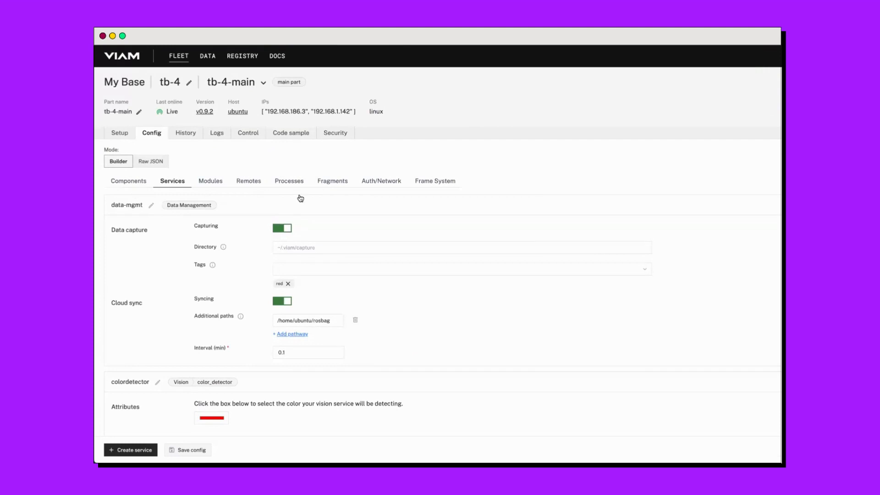
# Add a ReadImage data capture method at 1 Hz to the imagefilter component and save the configuration.
pyautogui.click(129, 183)
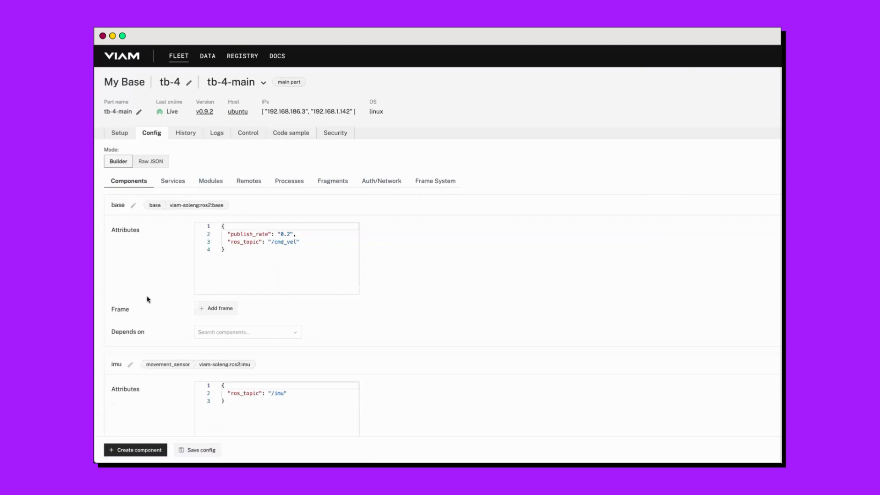
pyautogui.scroll(-10, 148, 299)
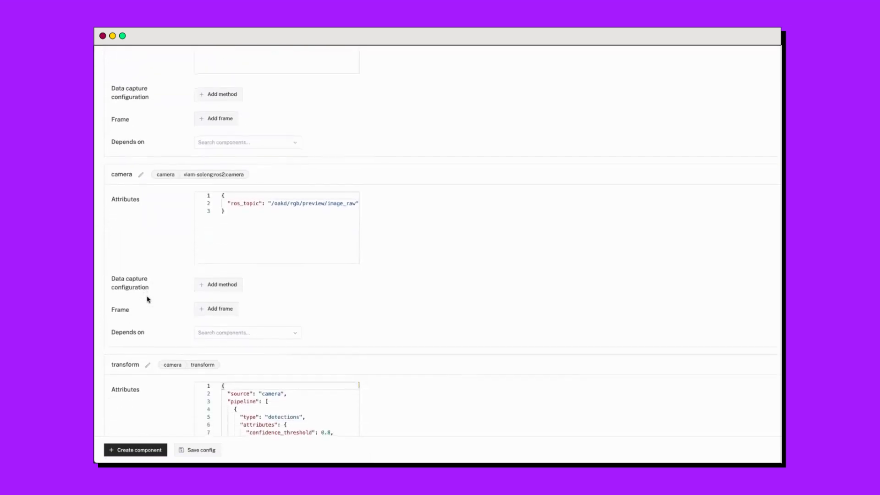
pyautogui.scroll(-5, 147, 299)
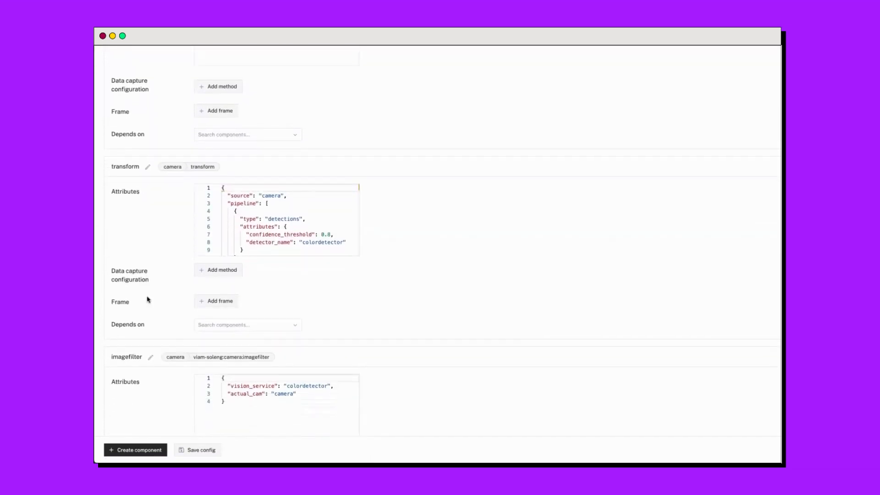
pyautogui.scroll(-5, 147, 299)
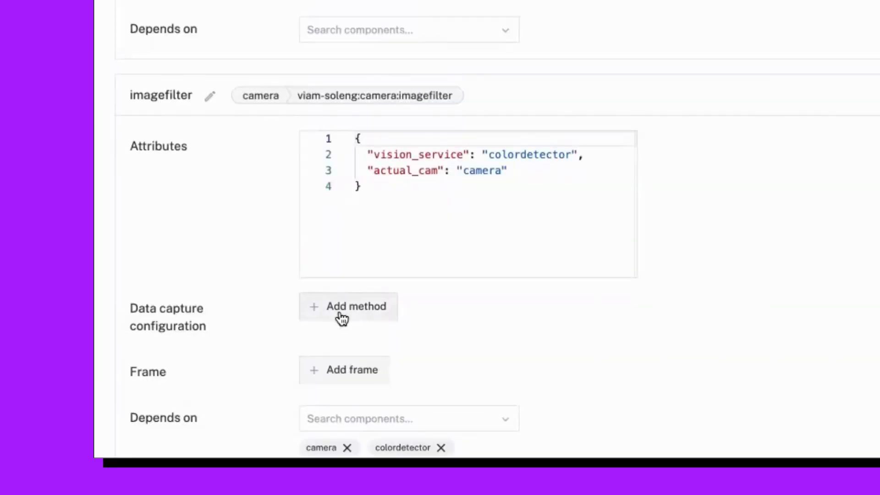
pyautogui.click(342, 317)
pyautogui.click(403, 320)
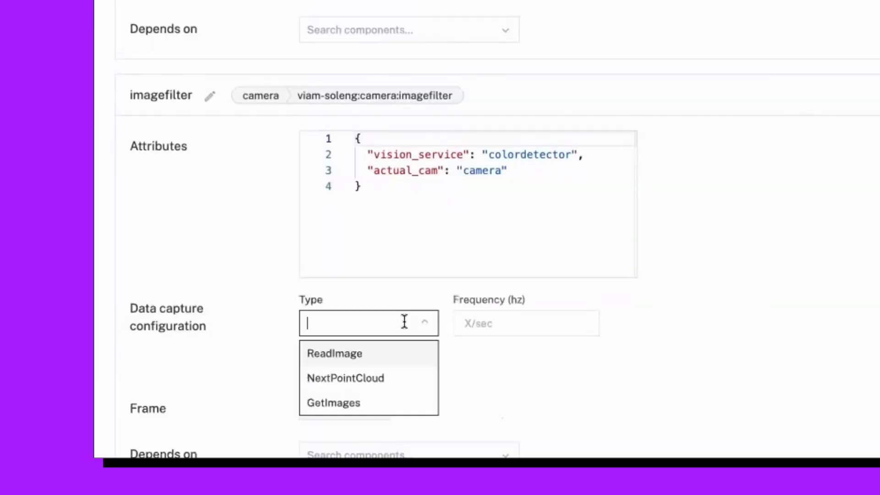
pyautogui.click(355, 355)
pyautogui.click(498, 325)
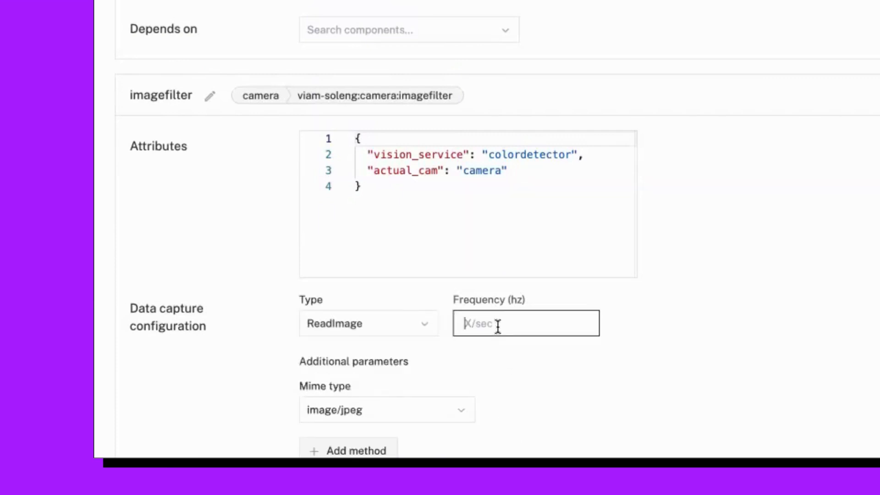
pyautogui.write('1')
pyautogui.click(556, 369)
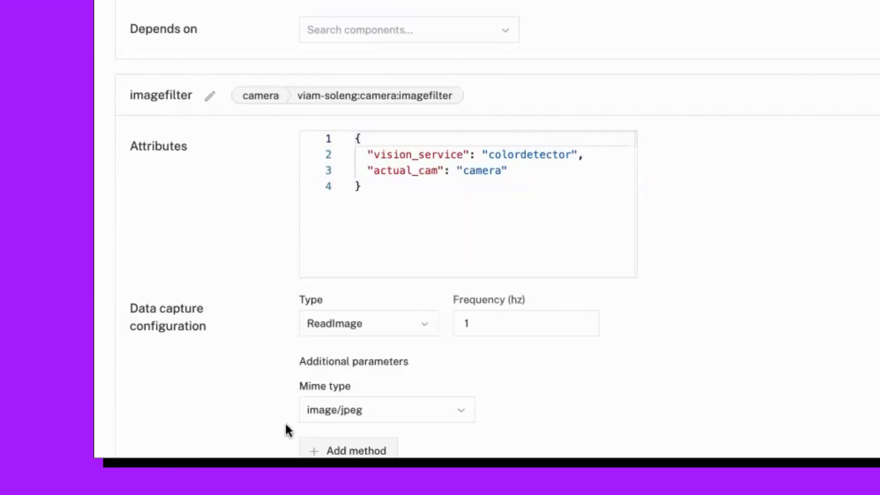
pyautogui.scroll(-2, 287, 430)
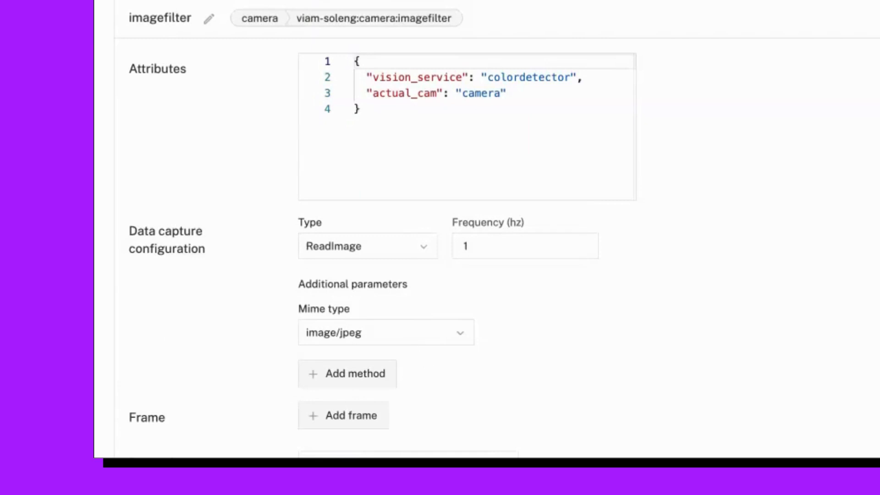
pyautogui.scroll(-3, 440, 248)
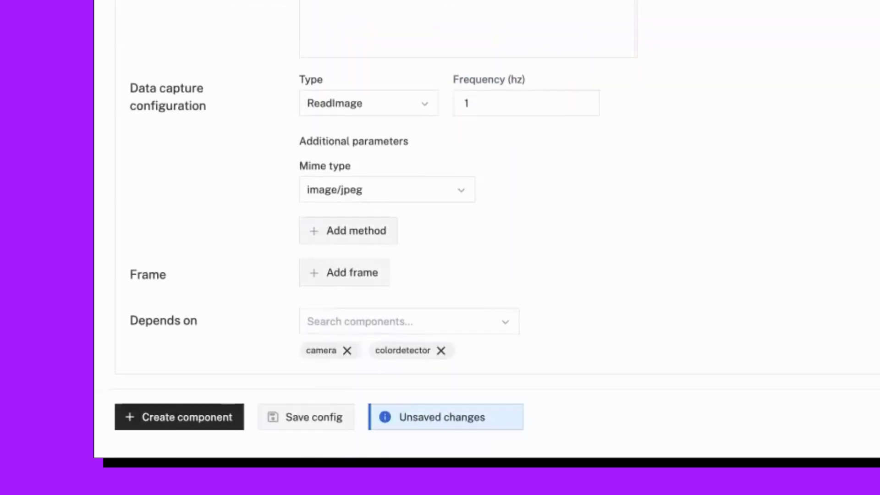
pyautogui.click(309, 418)
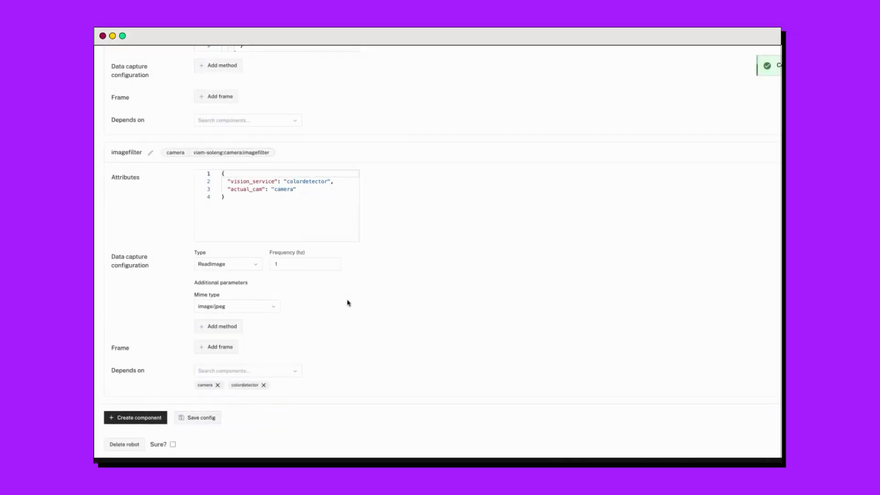
# Turn on the transform live feed in the base's remote controls and test the imagefilter feed by switching it on and off repeatedly.
pyautogui.scroll(20, 407, 224)
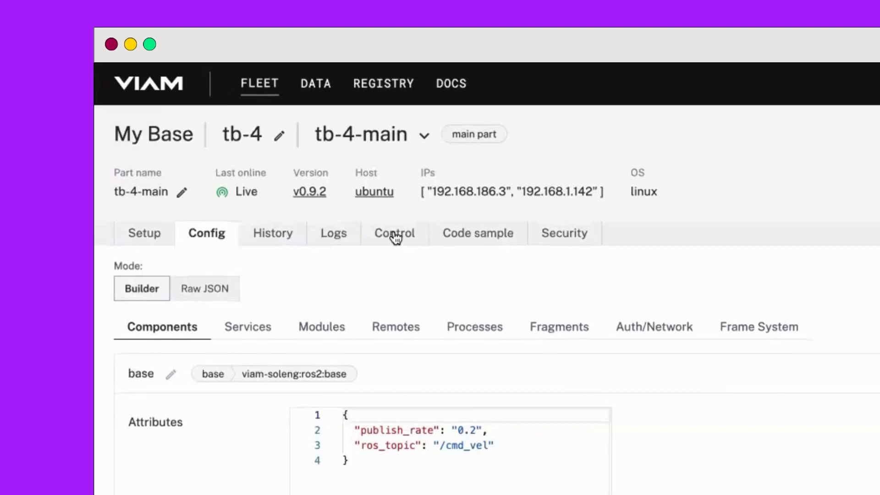
pyautogui.click(395, 238)
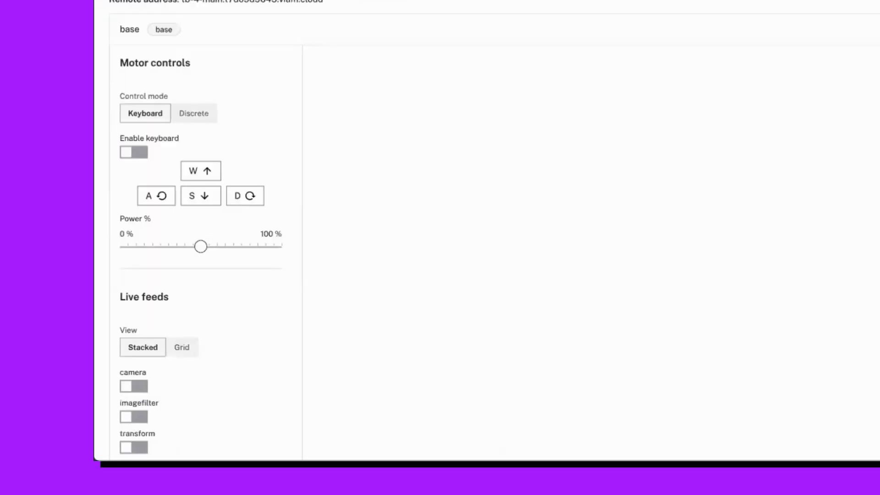
pyautogui.scroll(-3, 260, 265)
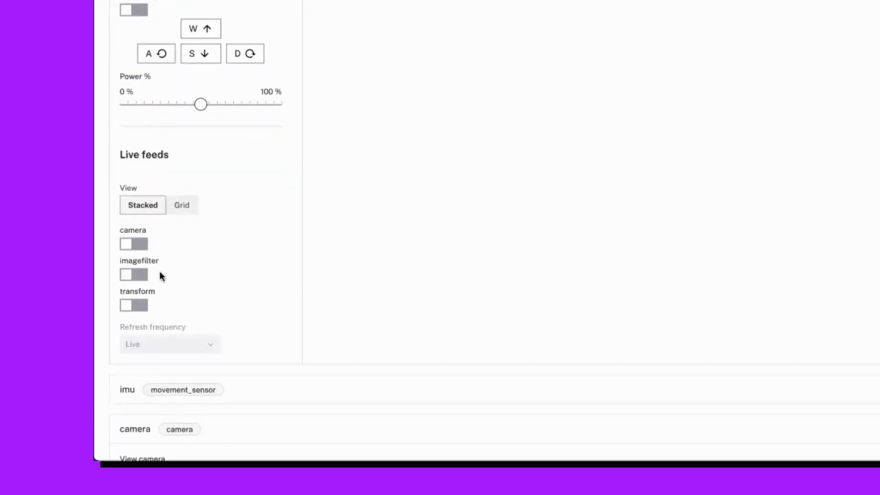
pyautogui.click(139, 304)
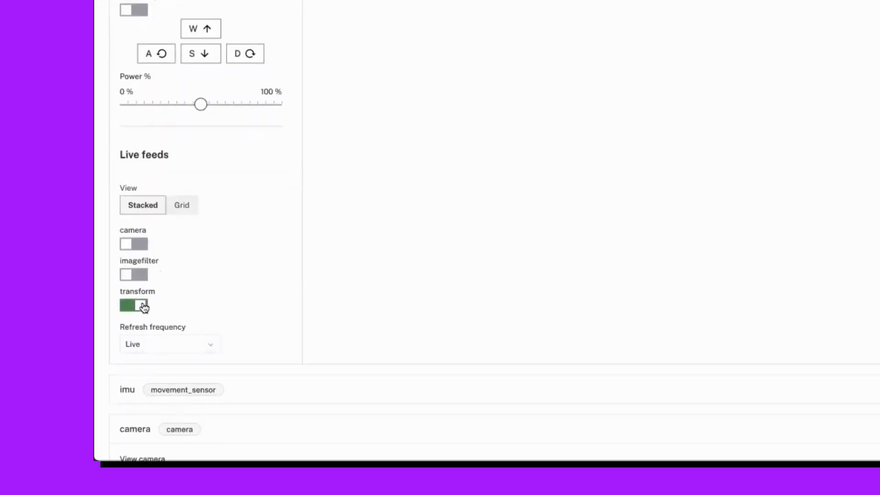
pyautogui.click(148, 278)
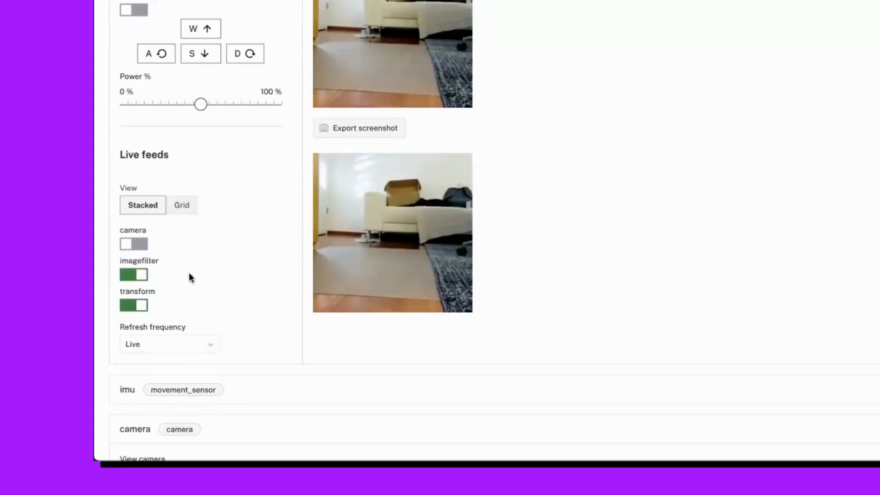
pyautogui.click(144, 278)
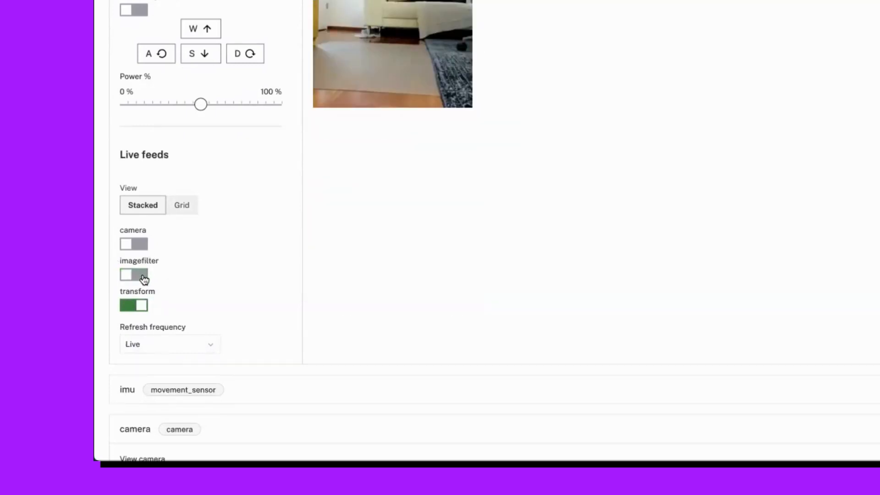
pyautogui.click(144, 278)
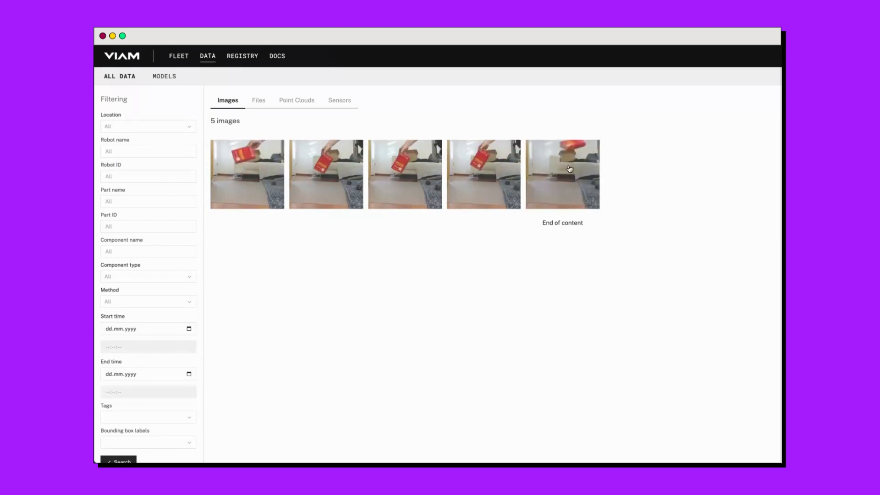
# Select the last captured image in the cloud data, and view the models page with its upload form.
pyautogui.click(570, 169)
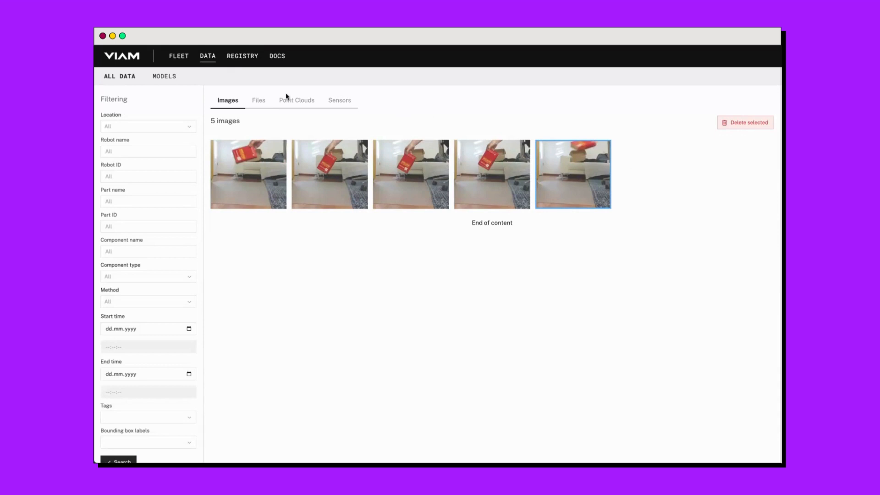
pyautogui.click(165, 77)
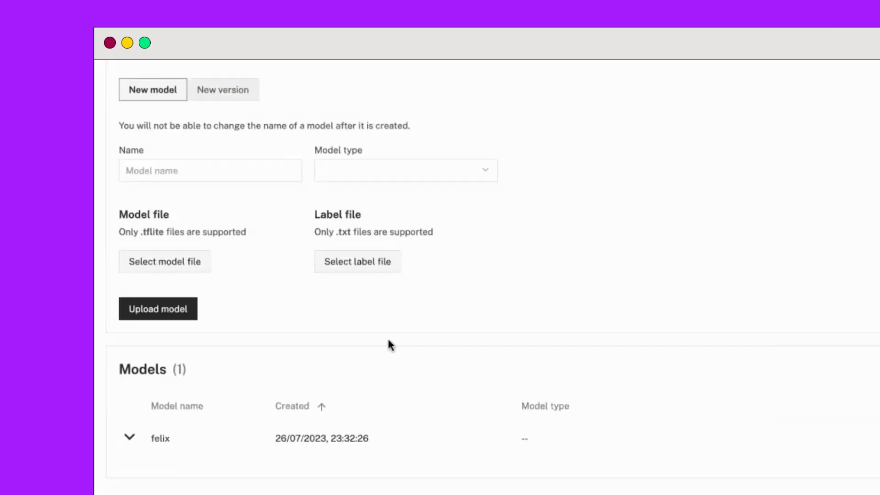